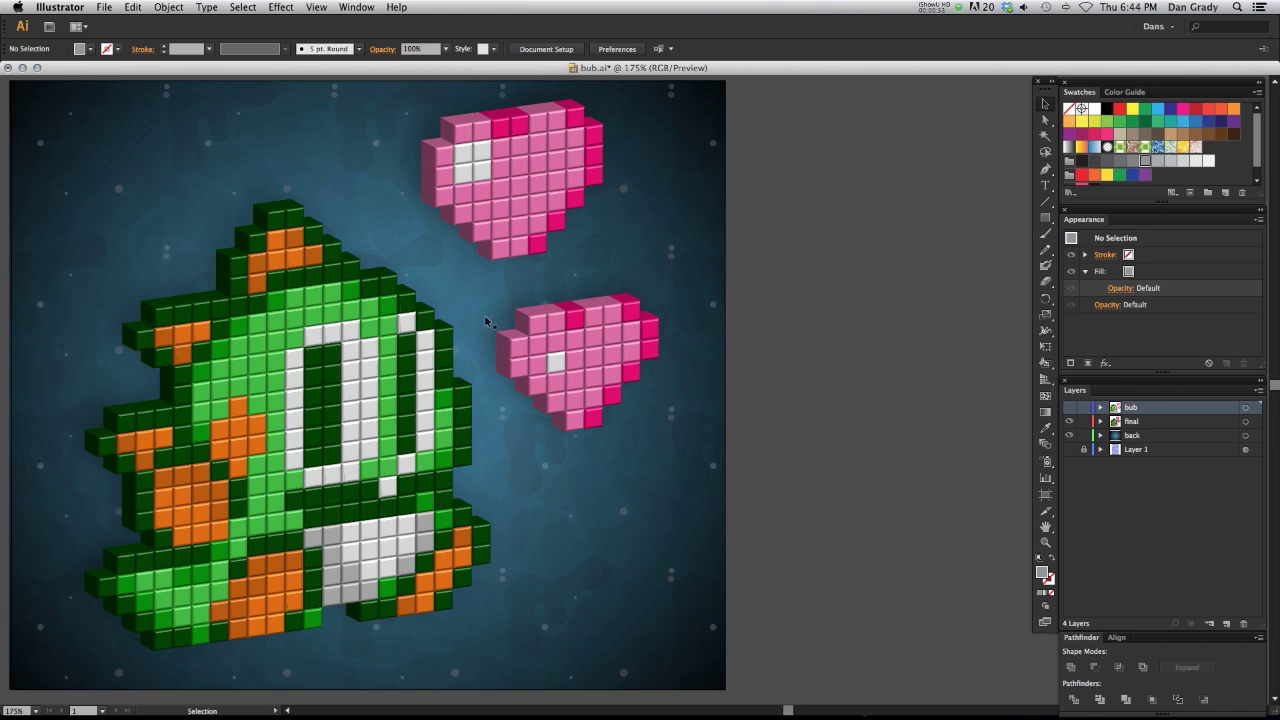
Hide the final and background layers and show only the flat bub layer.
click(1070, 422)
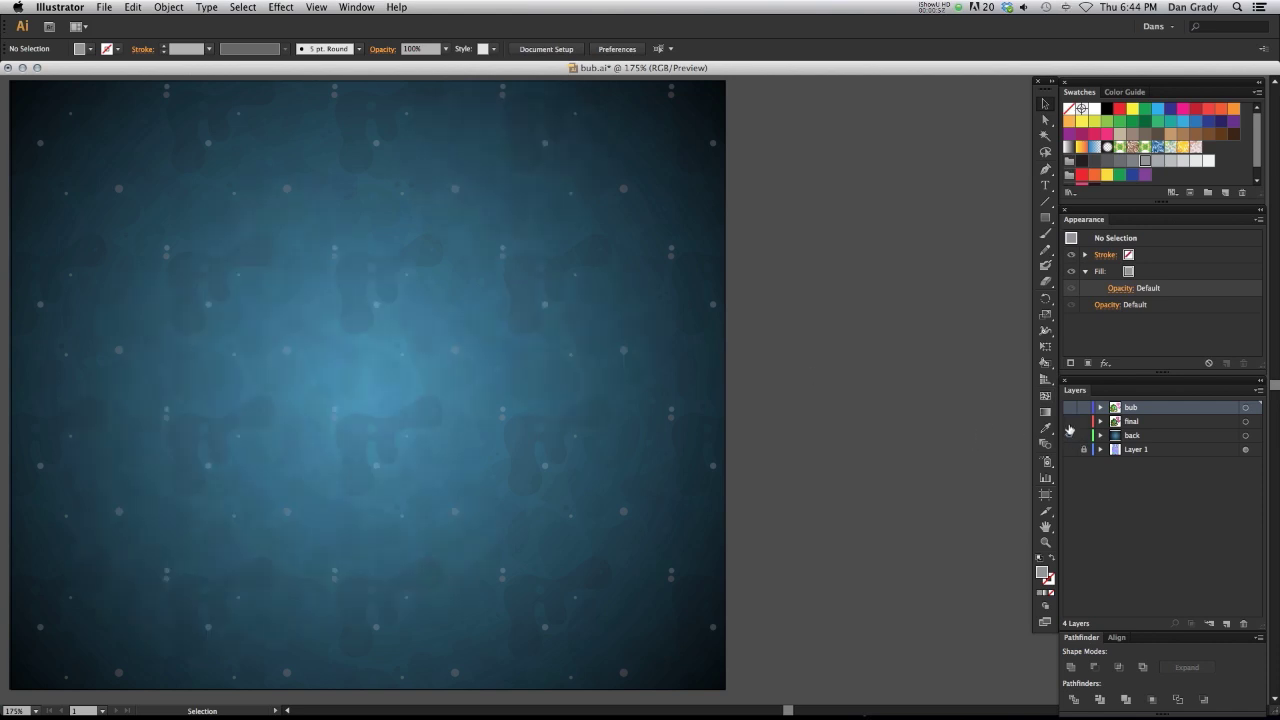
click(1070, 434)
click(1069, 409)
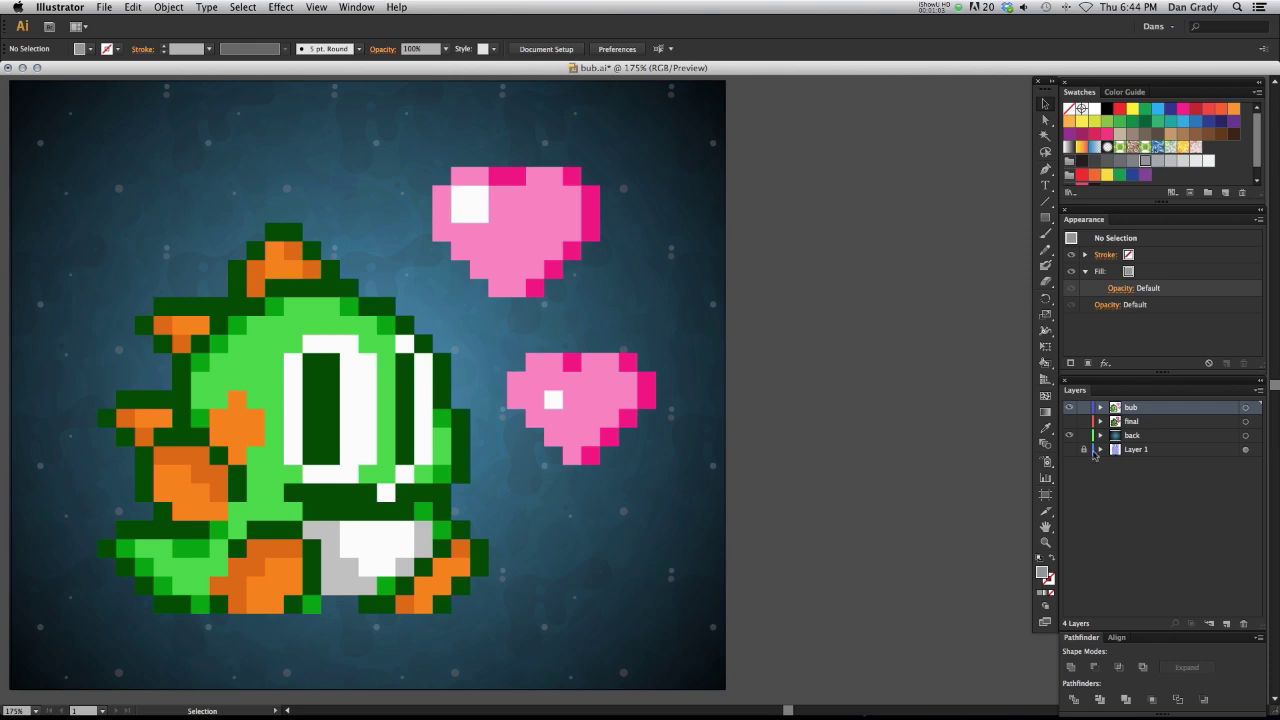
click(1069, 435)
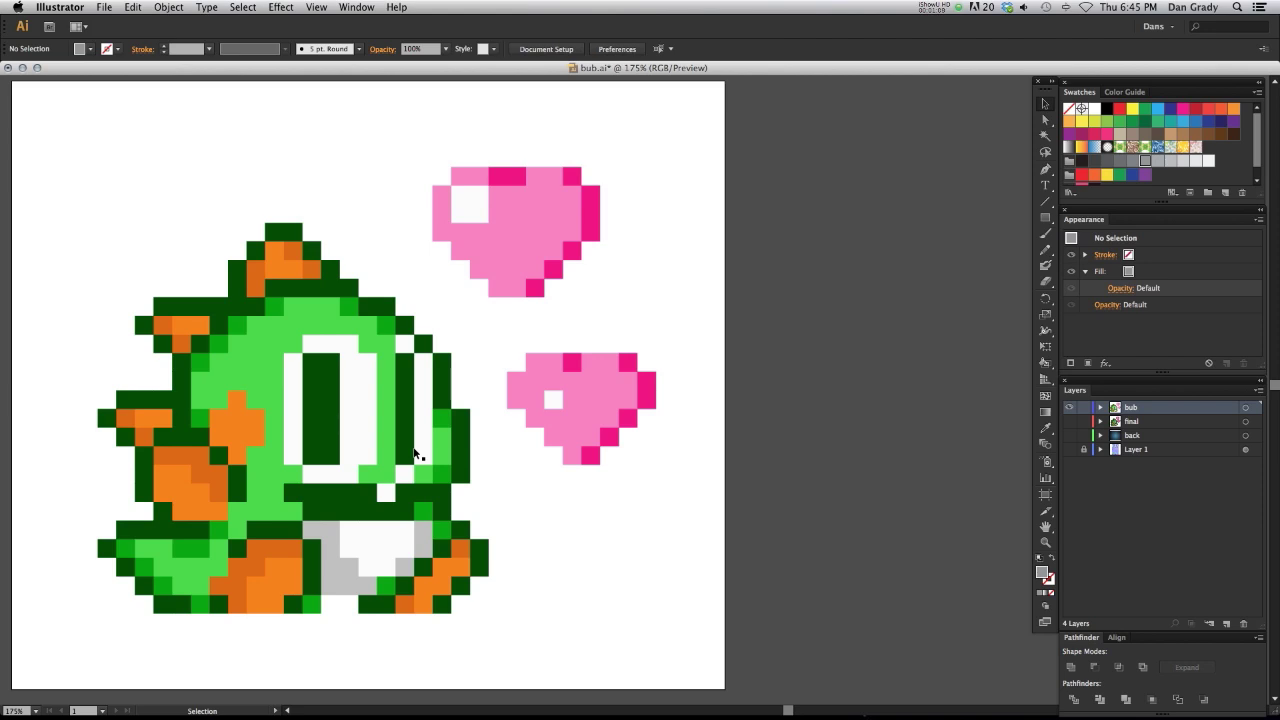
Switch to Live Paint Bucket, then back to Selection, and select all artwork.
key(k)
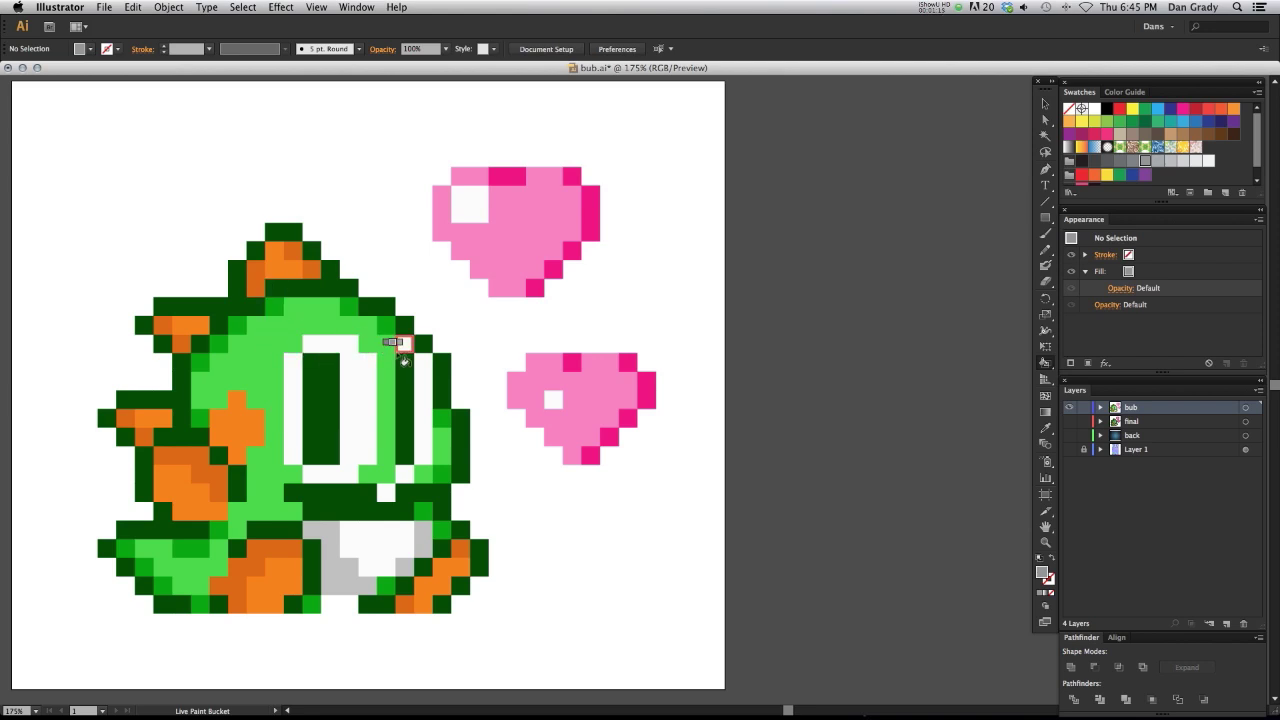
key(v)
key(super+a)
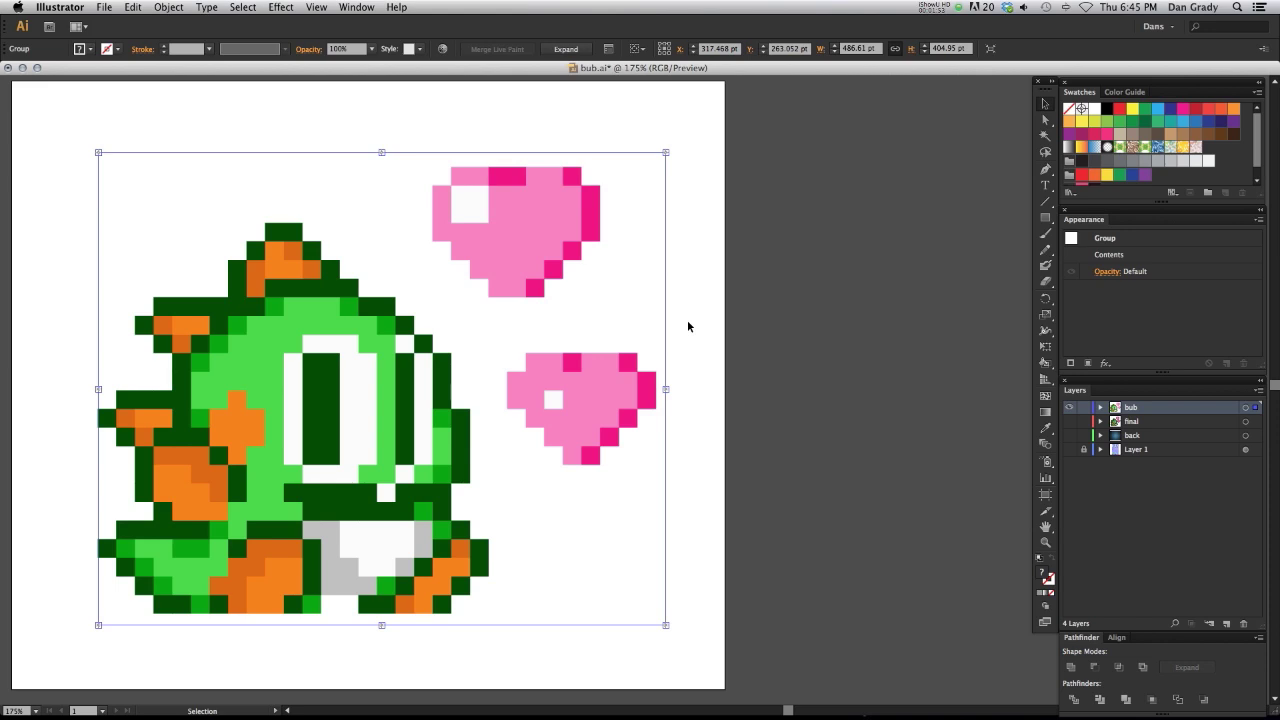
Select bub and both hearts and apply Effect > 3D > Extrude & Bevel.
drag(790, 302, 449, 177)
click(281, 8)
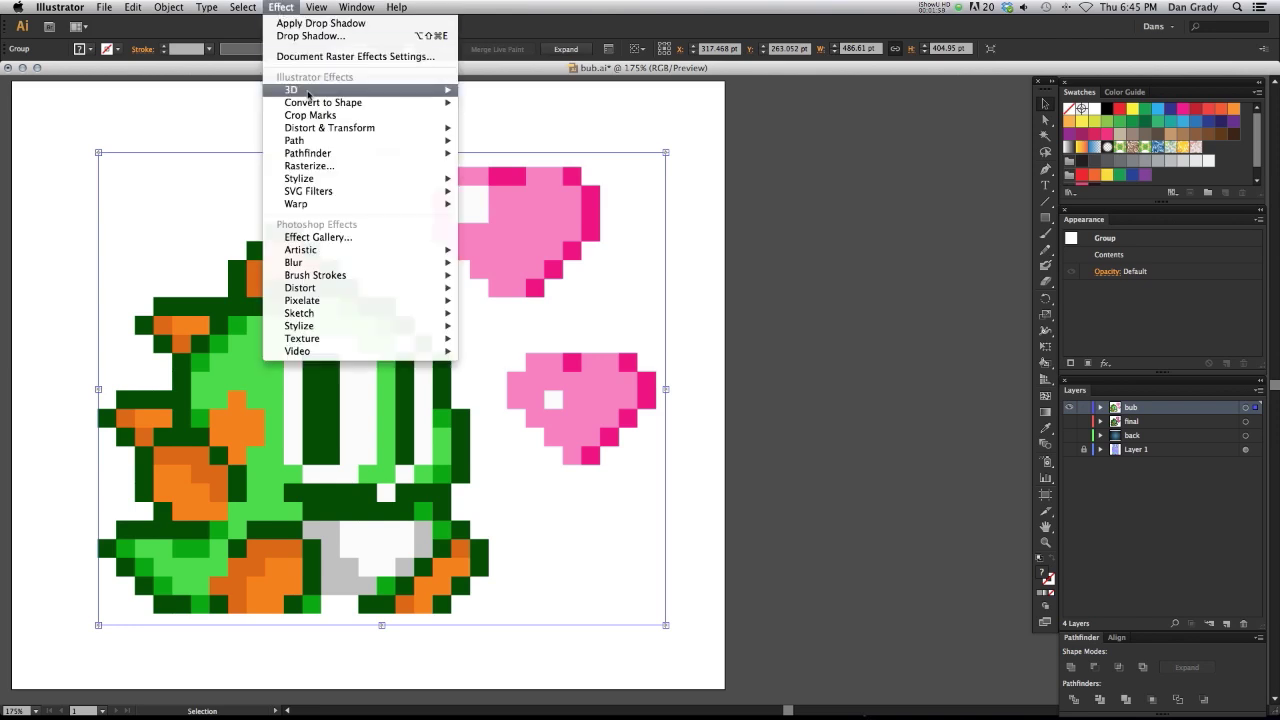
mouse_move(311, 97)
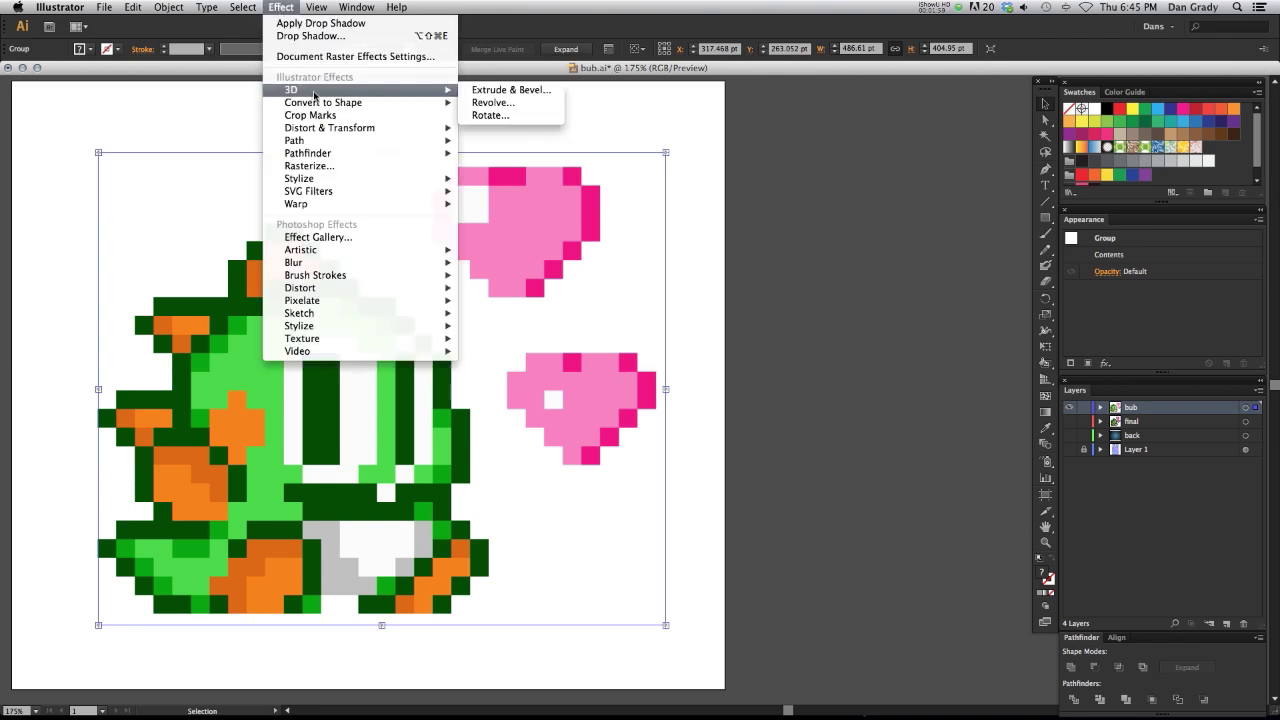
click(505, 92)
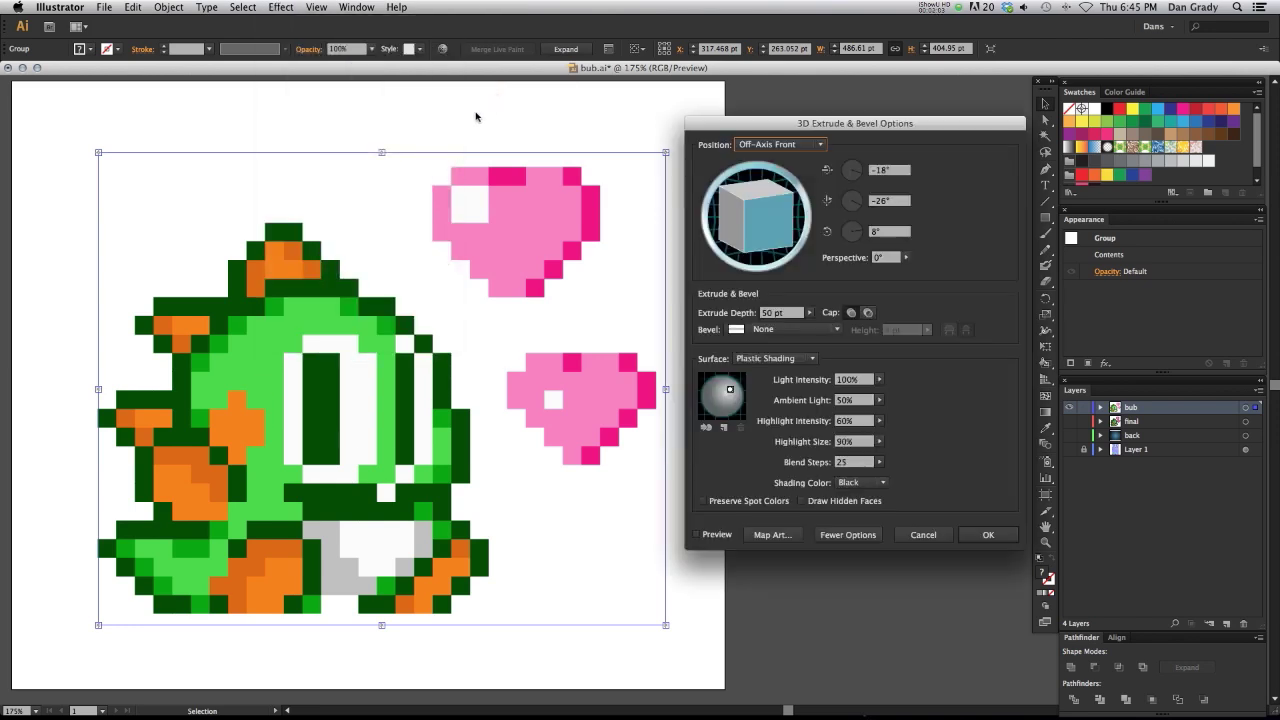
Move the 3D options window off the artwork and turn on Preview.
drag(870, 126, 861, 119)
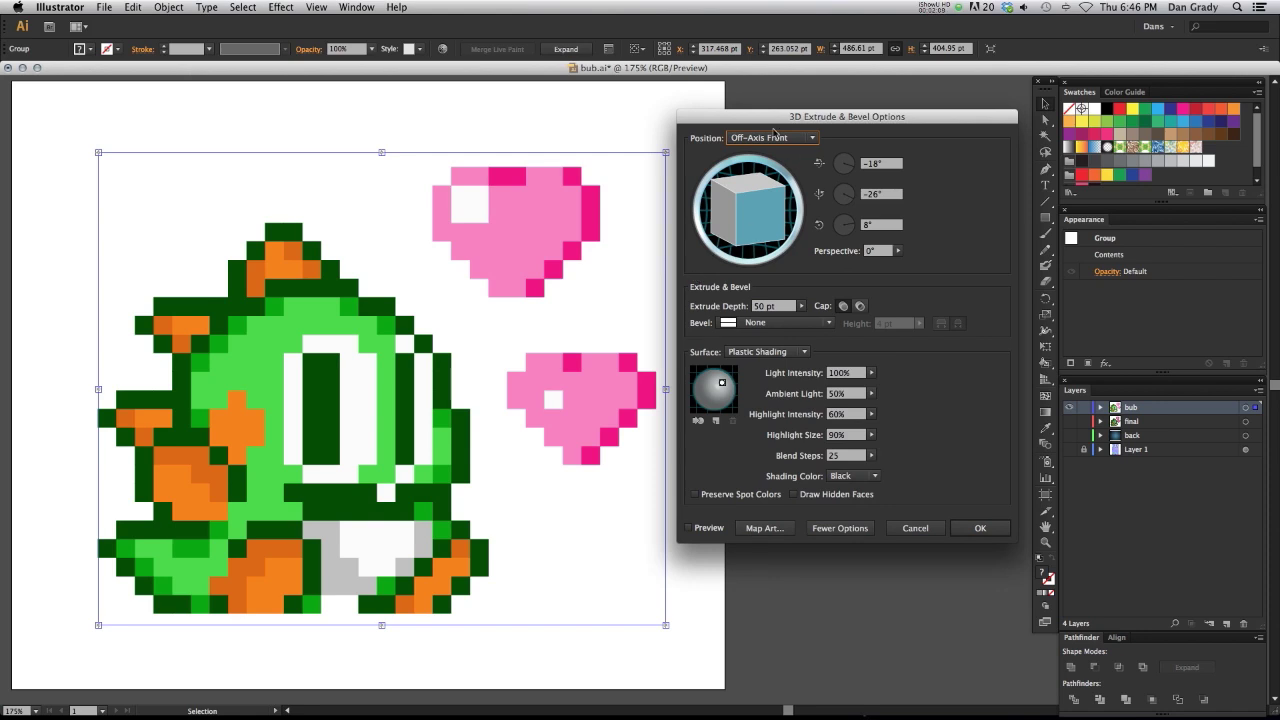
drag(772, 118, 793, 105)
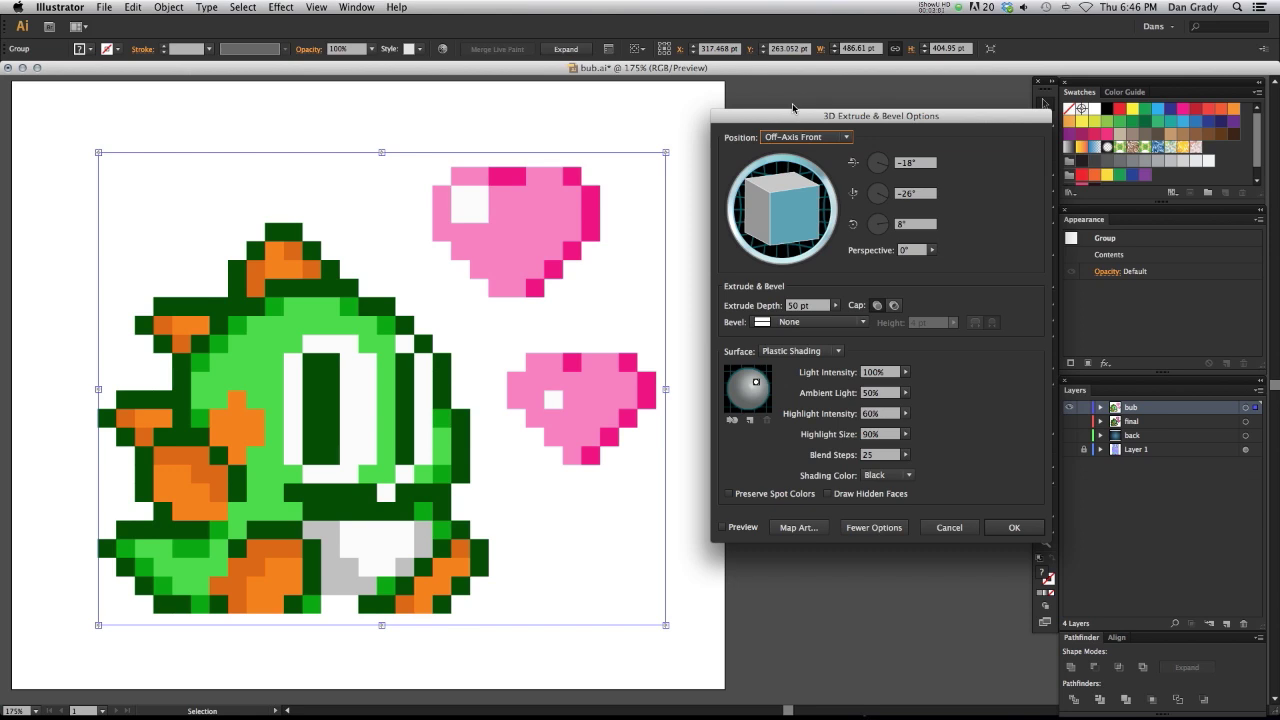
click(722, 527)
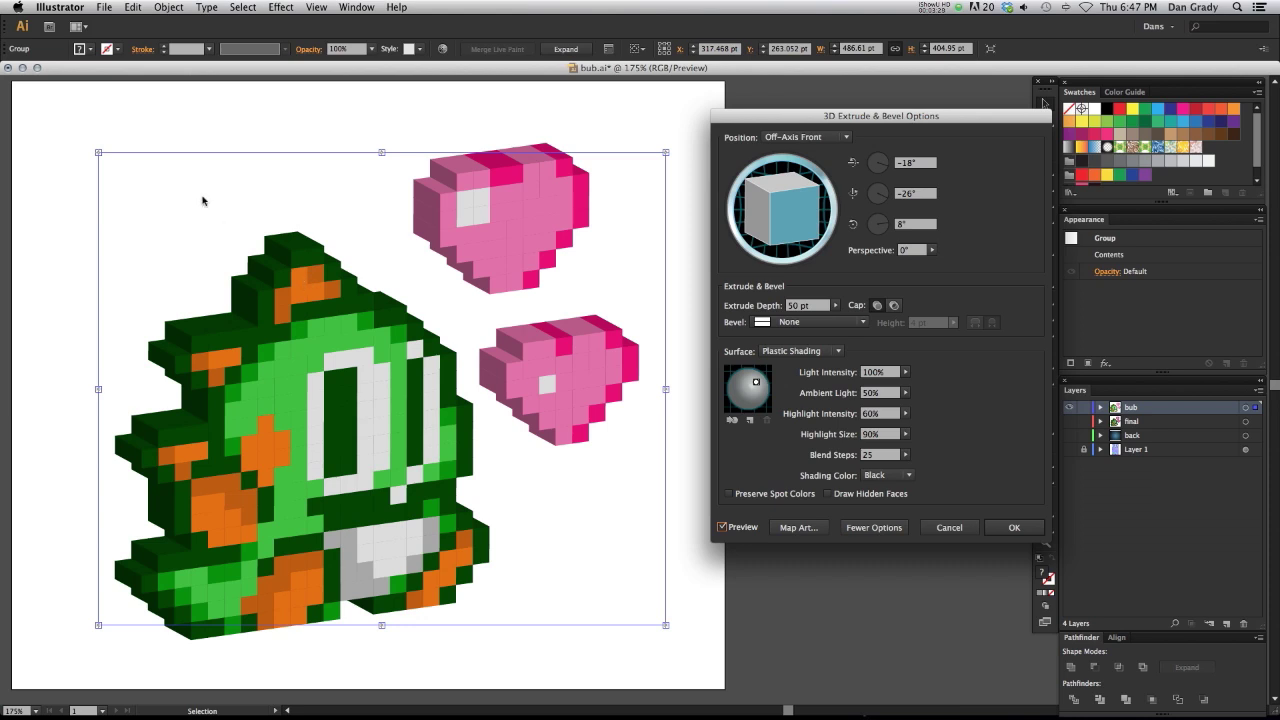
Try a 100 pt extrude depth, then settle on 25 pt.
click(818, 306)
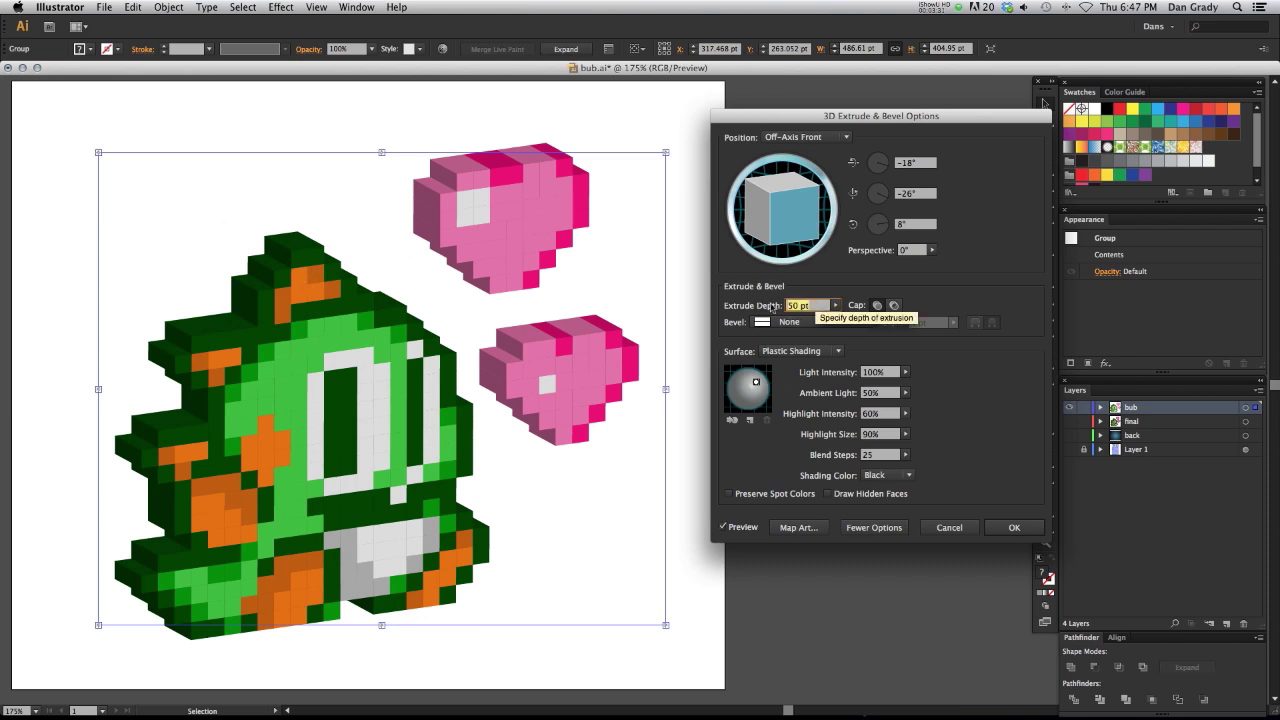
text(100)
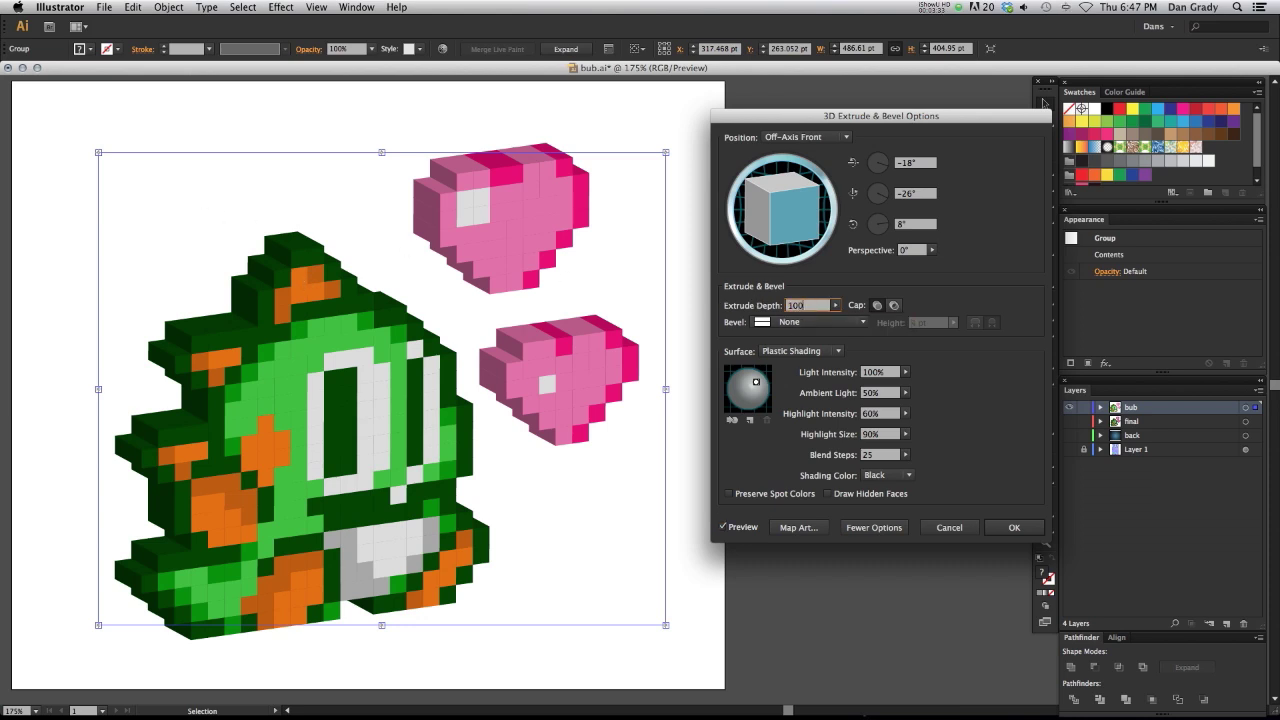
key(Tab)
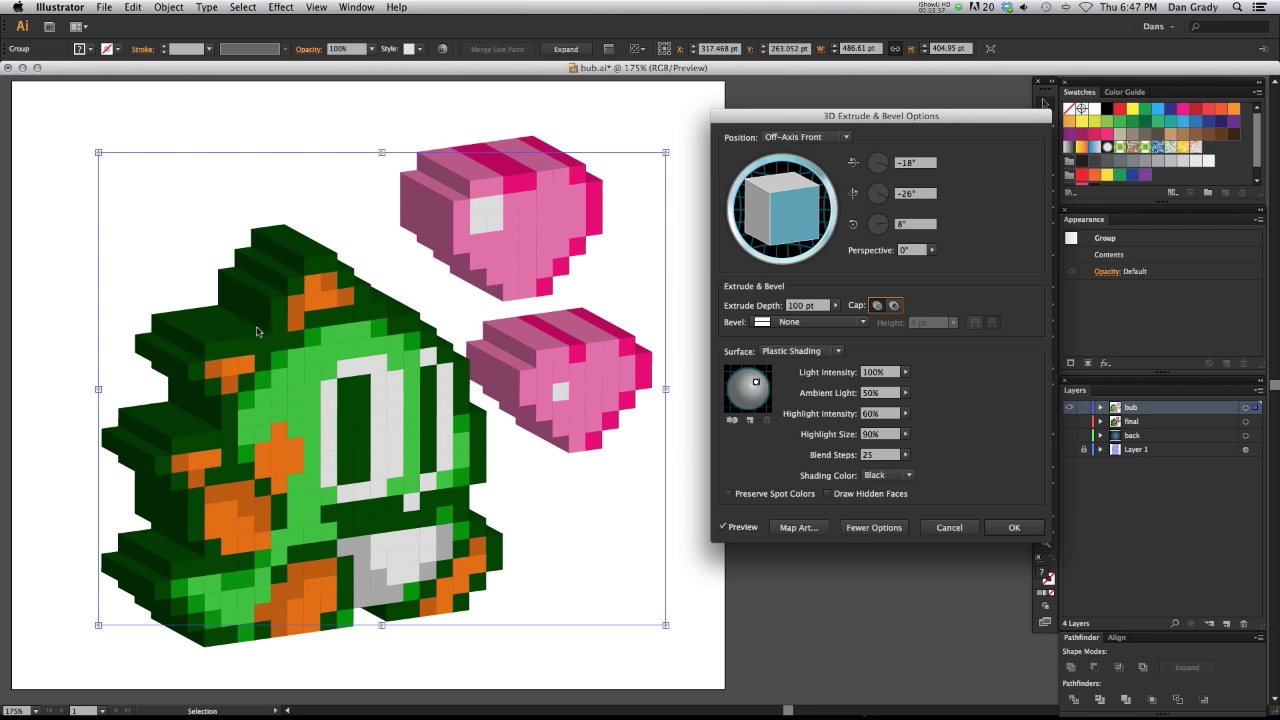
click(800, 305)
text(25)
key(Tab)
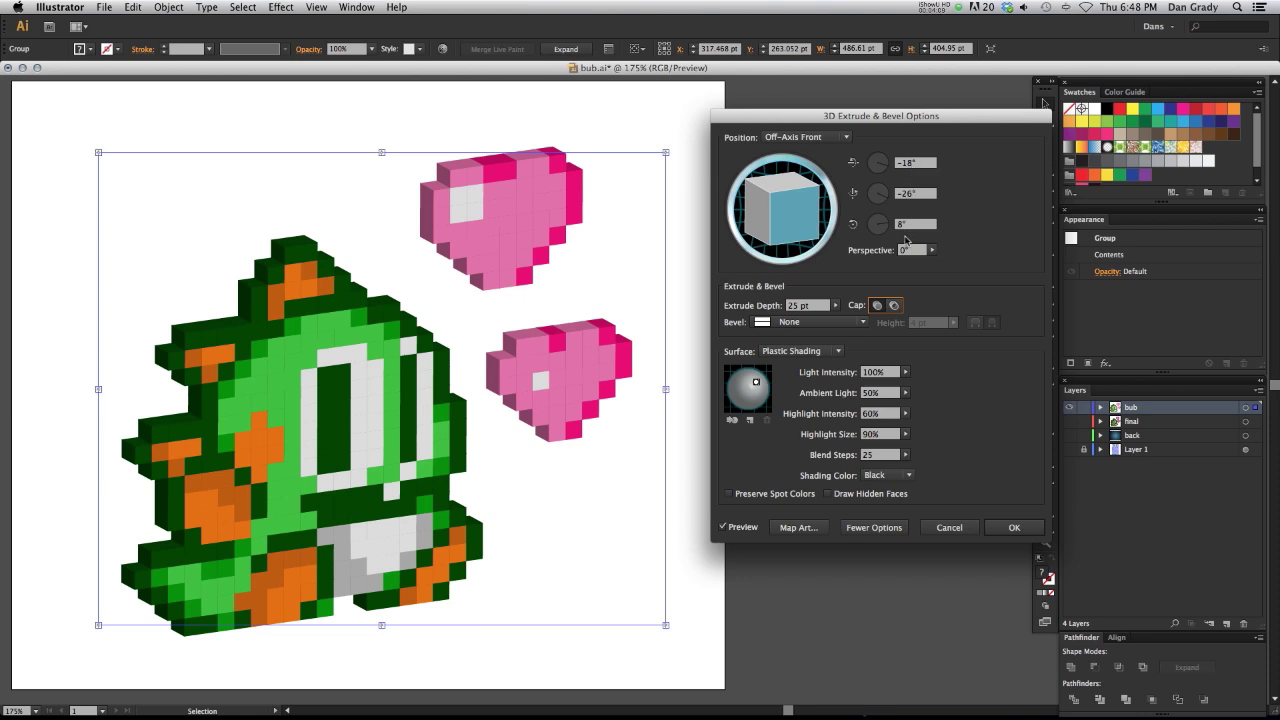
click(845, 139)
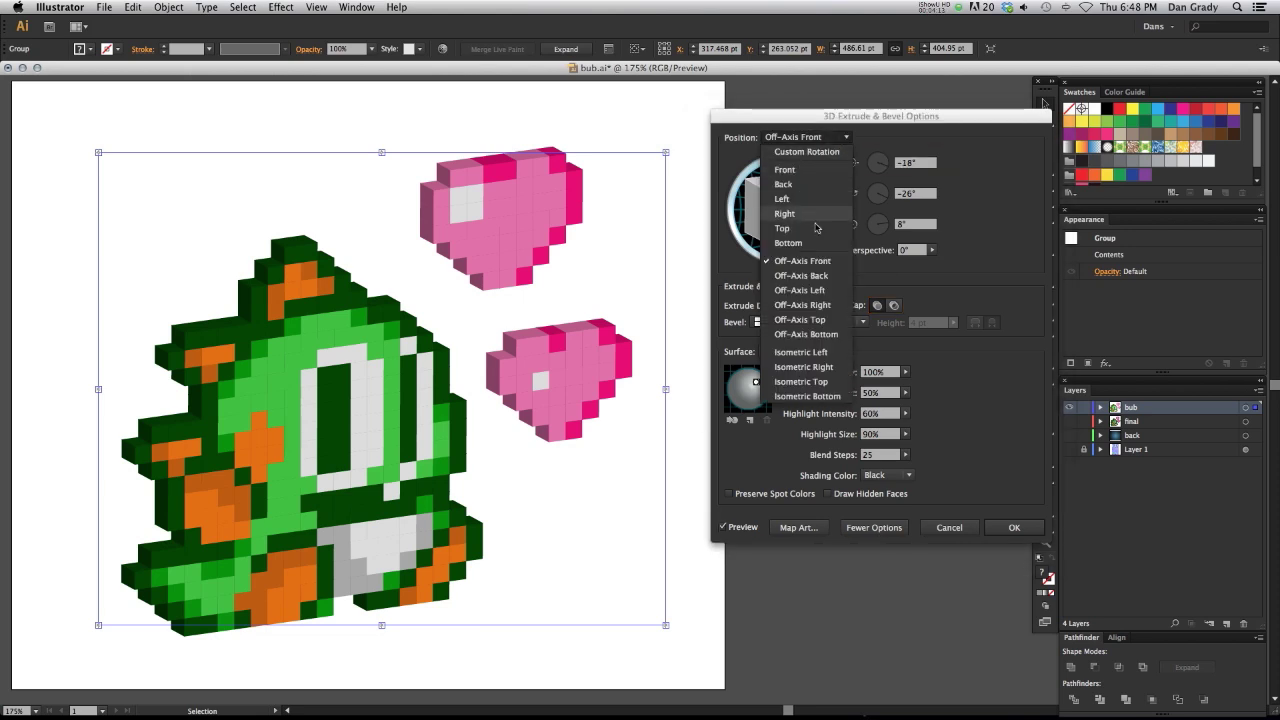
click(800, 352)
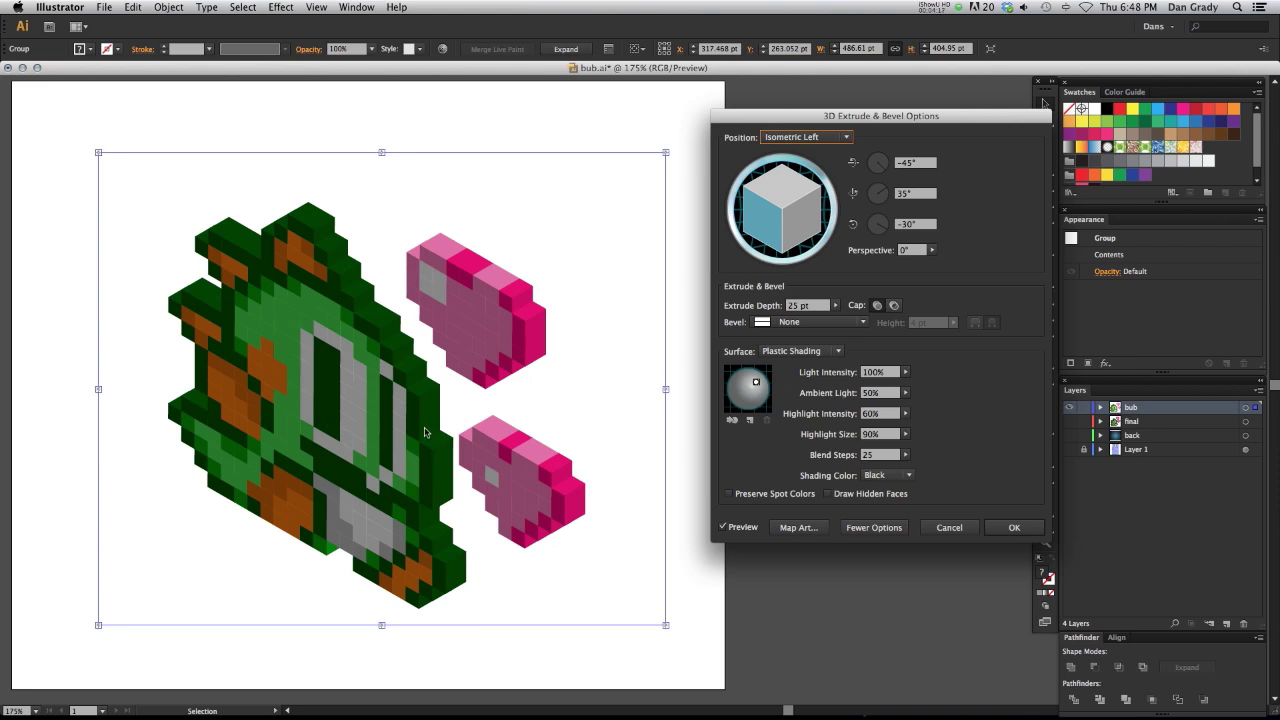
click(843, 138)
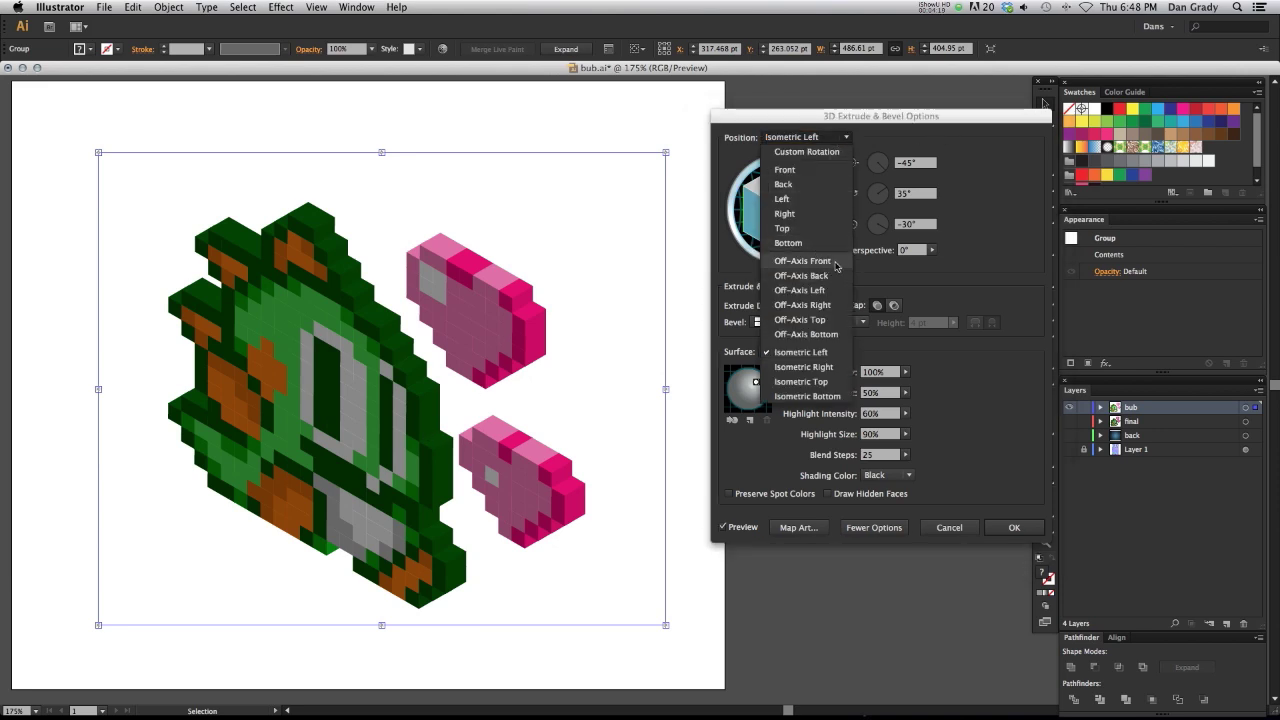
key(Escape)
key(Up)
key(Up)
key(Up)
key(Up)
key(Up)
key(Up)
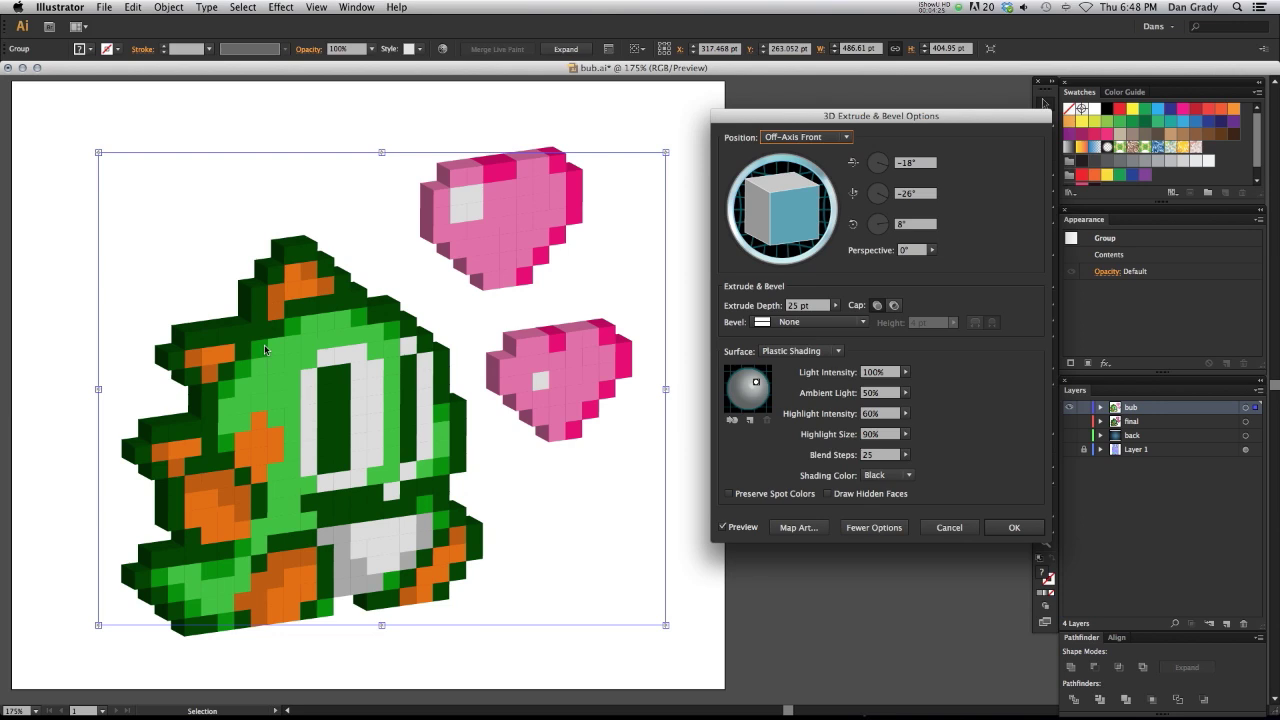
drag(782, 108, 762, 123)
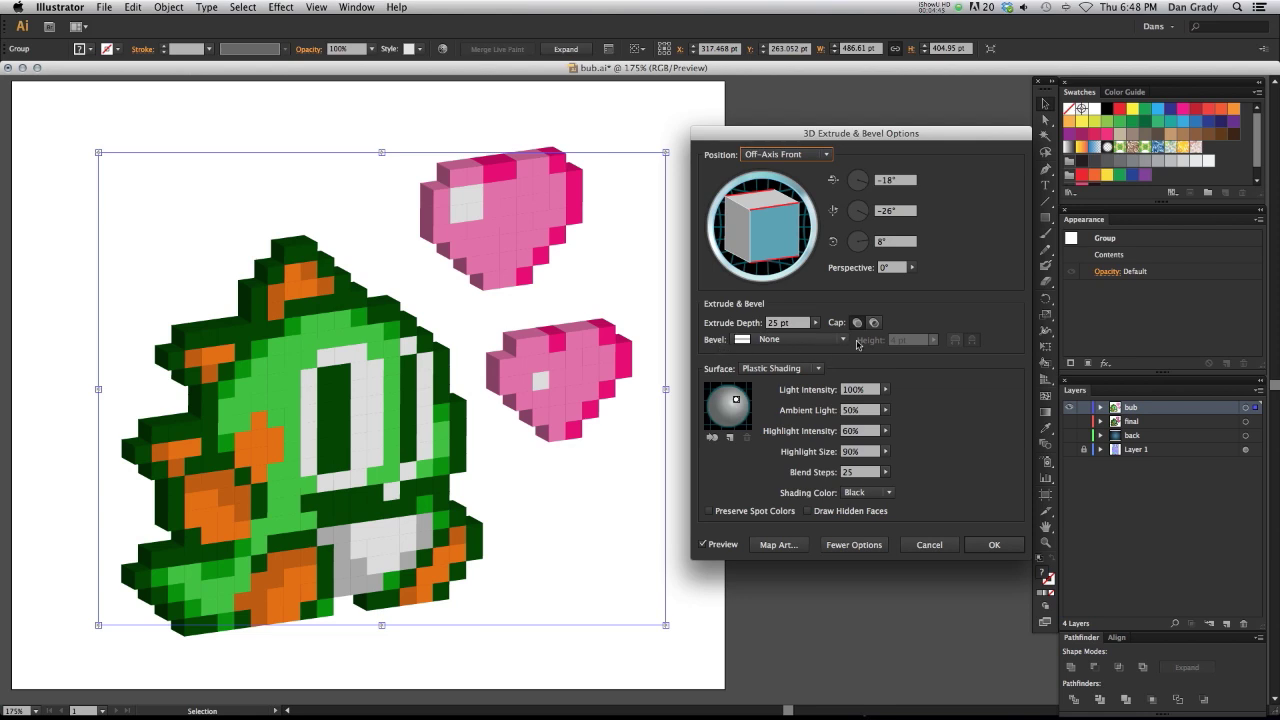
click(840, 339)
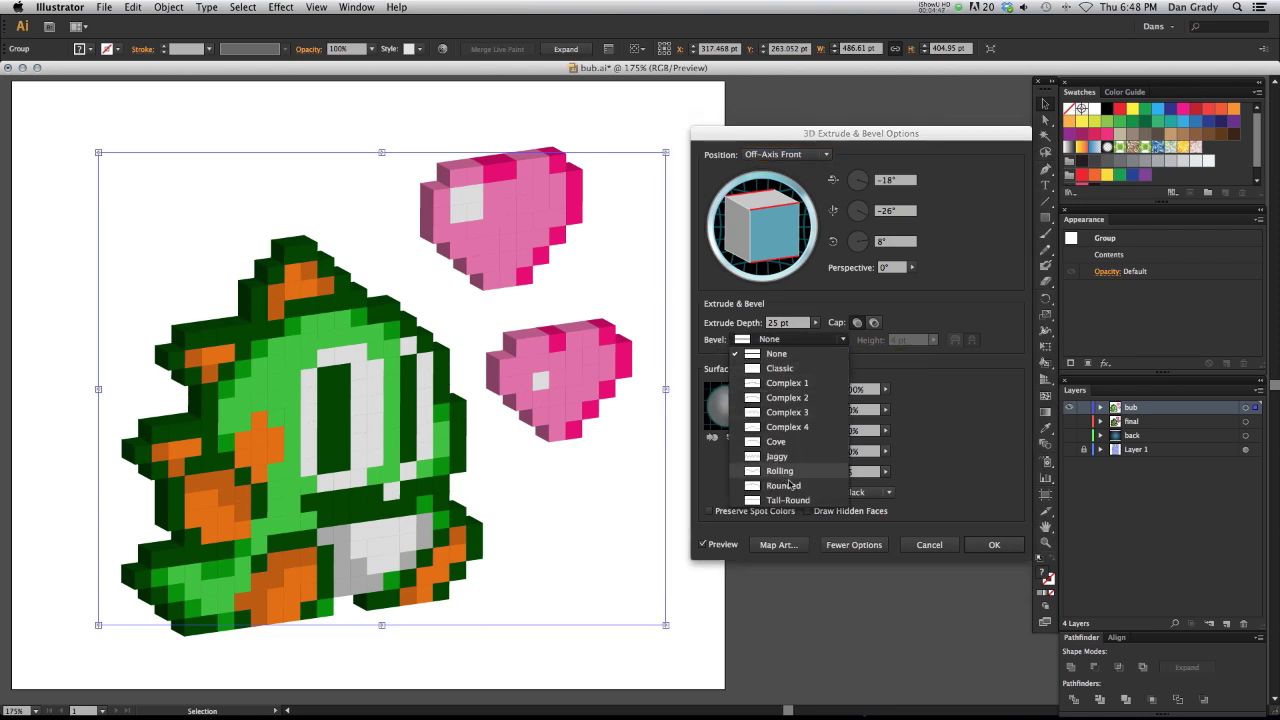
Dismiss the bevel list and drag the progress window aside while the Tall-Round 4 pt preview renders.
key(Escape)
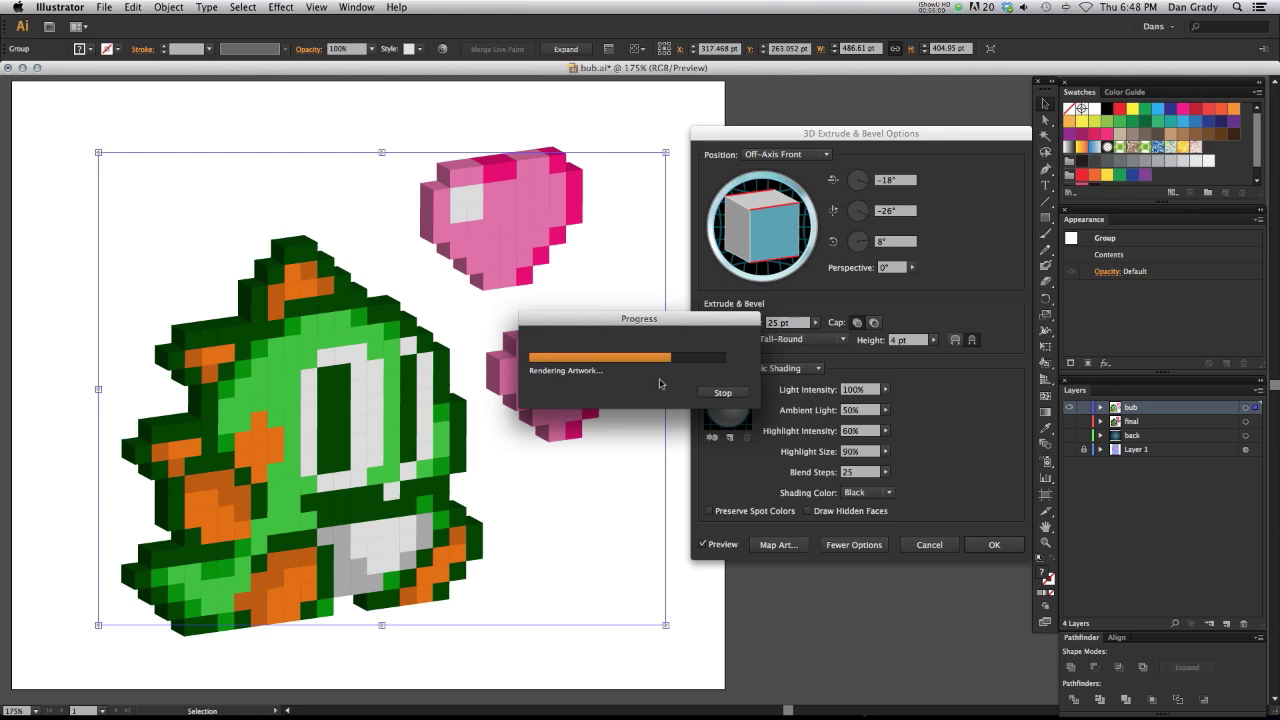
drag(626, 325, 540, 280)
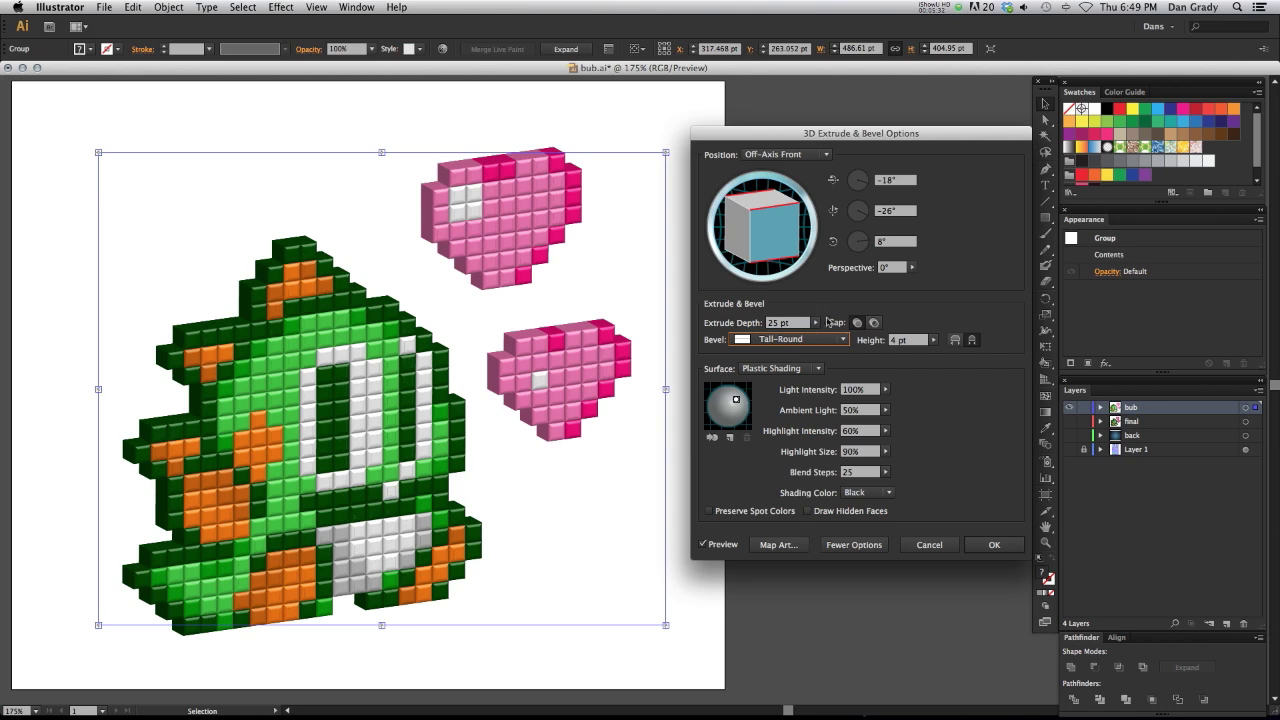
Change the bevel height to 2 pt and move the progress window off the artwork.
click(915, 343)
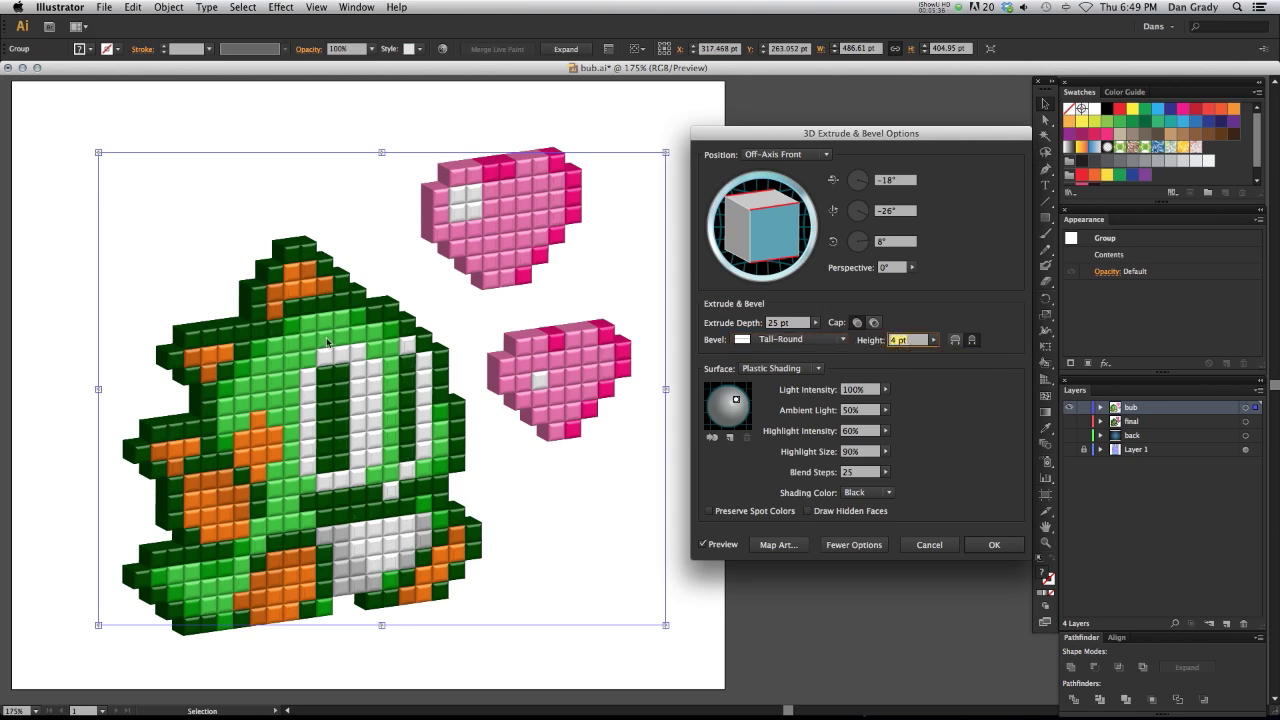
text(2)
key(Tab)
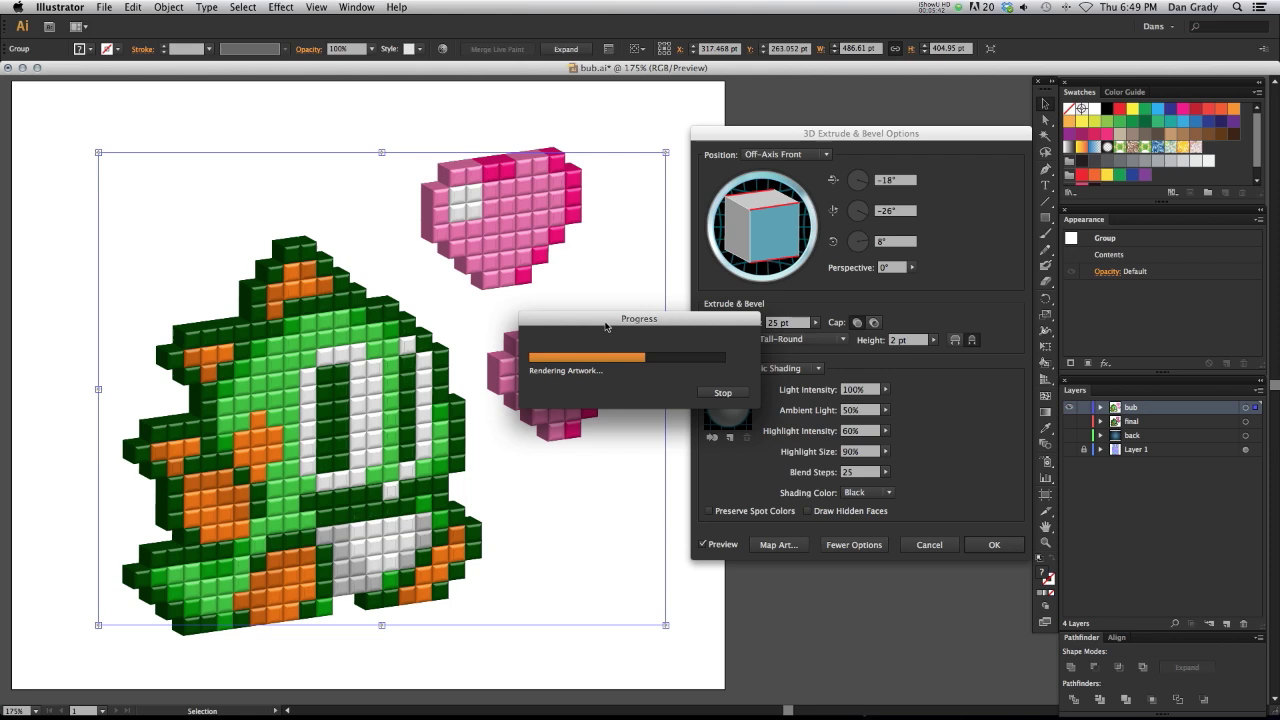
drag(609, 325, 523, 292)
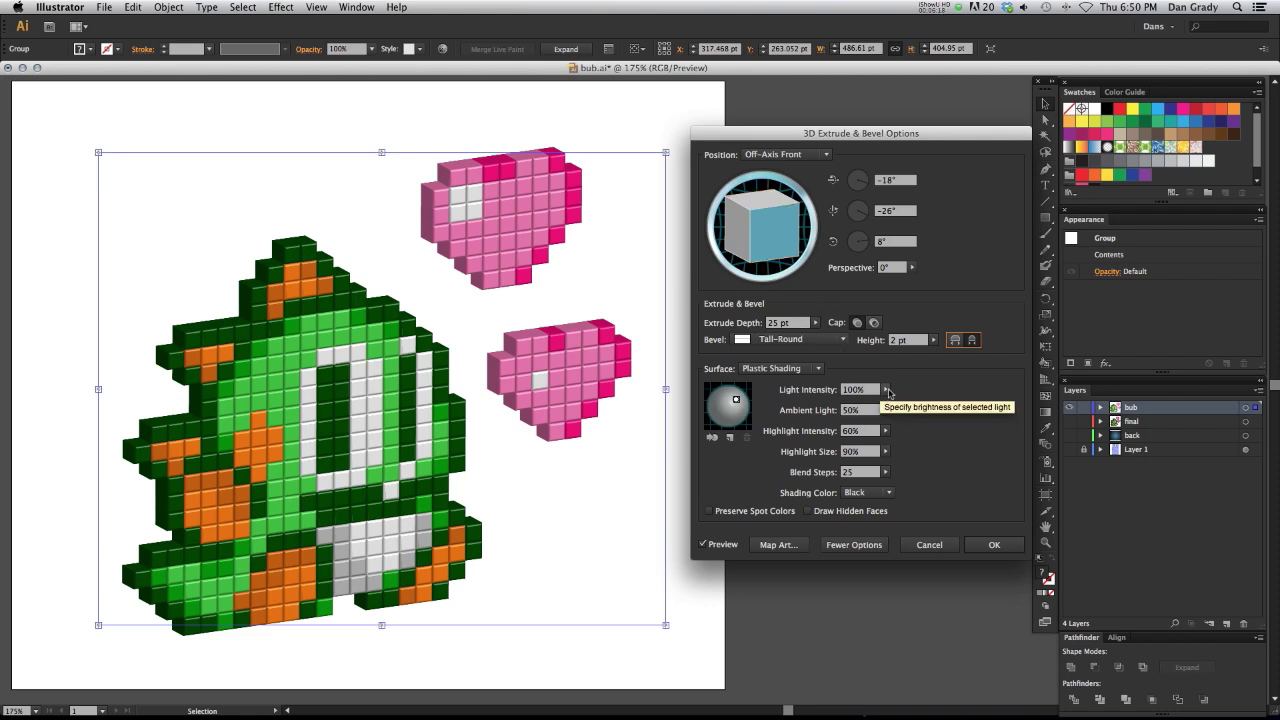
Raise Ambient Light from 50% to 60% and confirm the 3D Extrude & Bevel options.
click(888, 392)
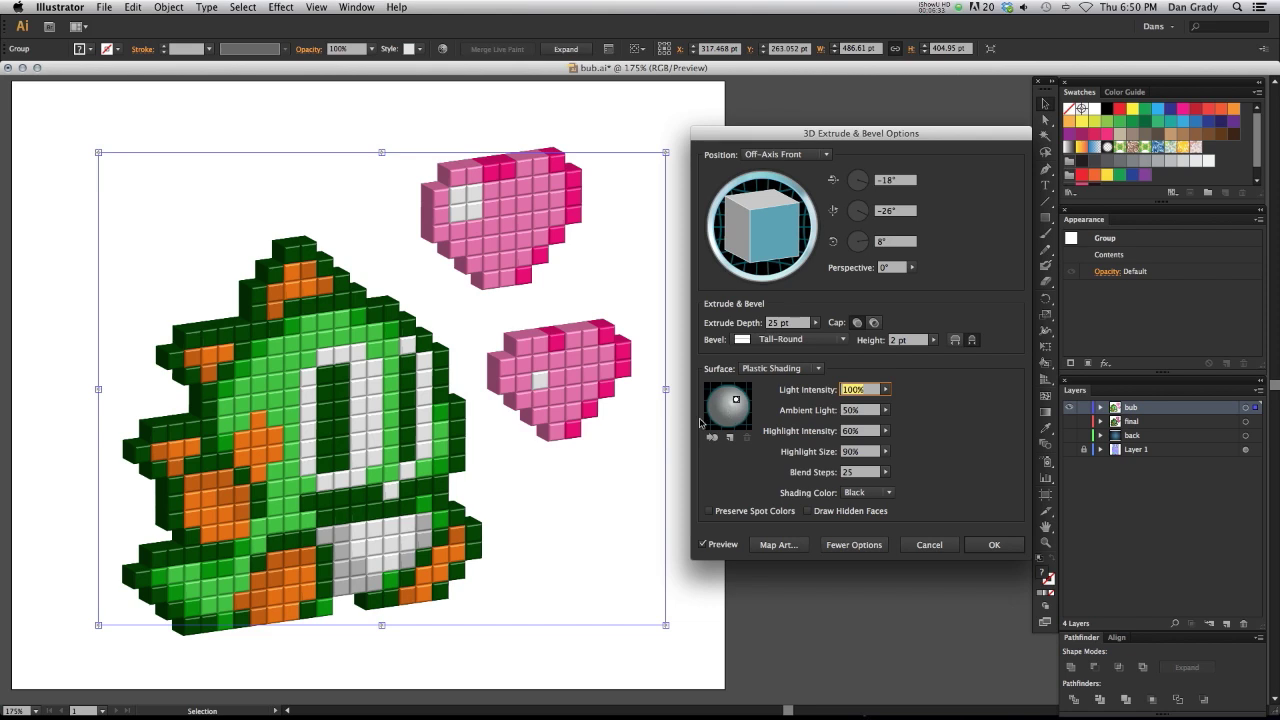
click(885, 410)
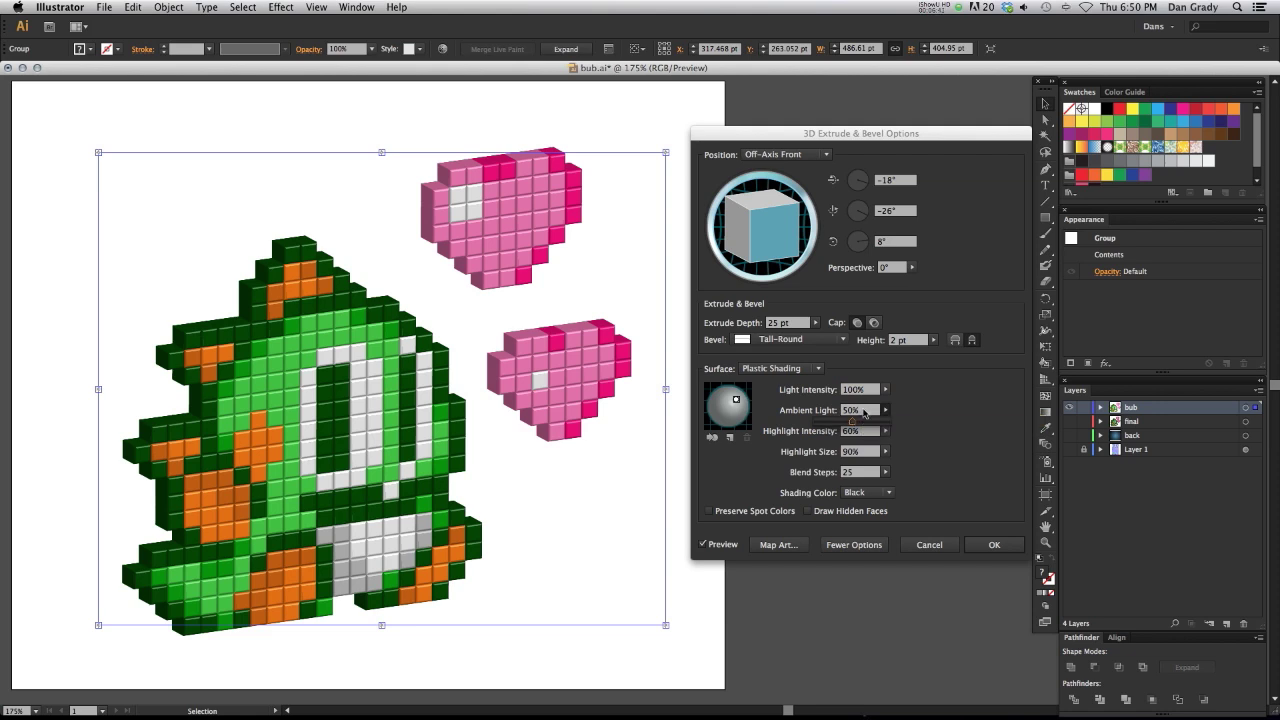
click(866, 410)
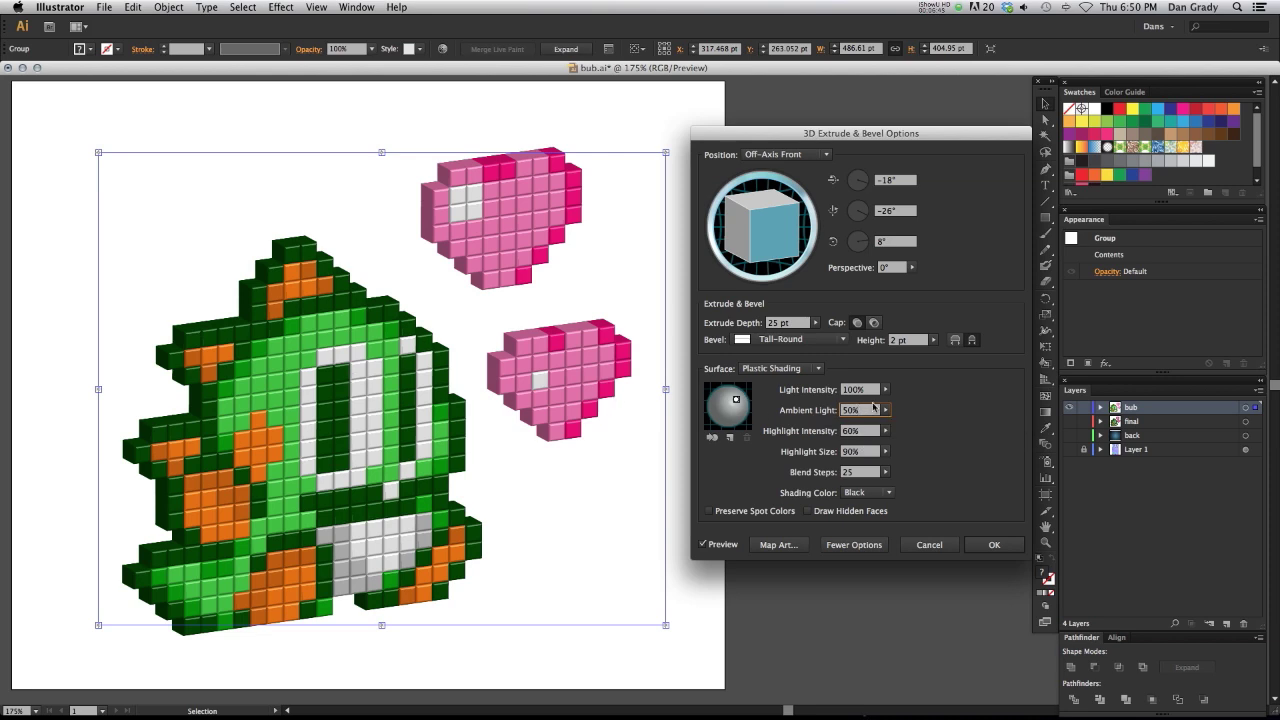
double_click(866, 410)
text(60)
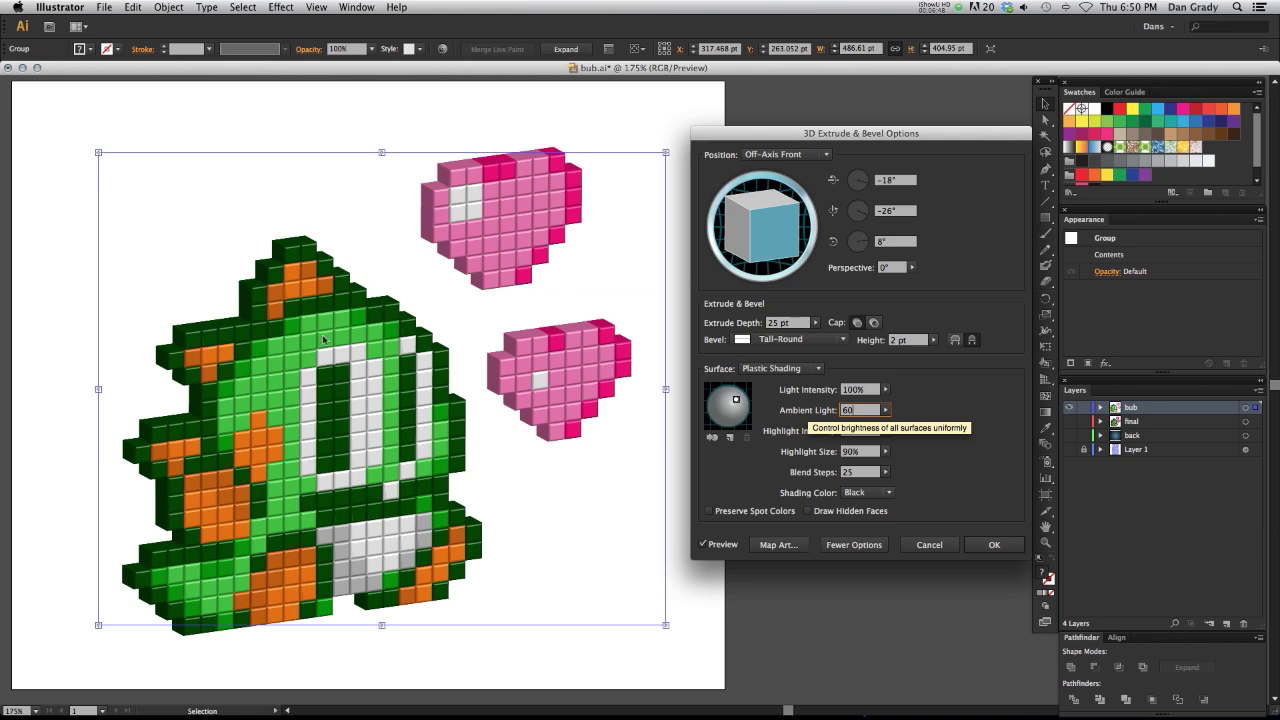
key(Tab)
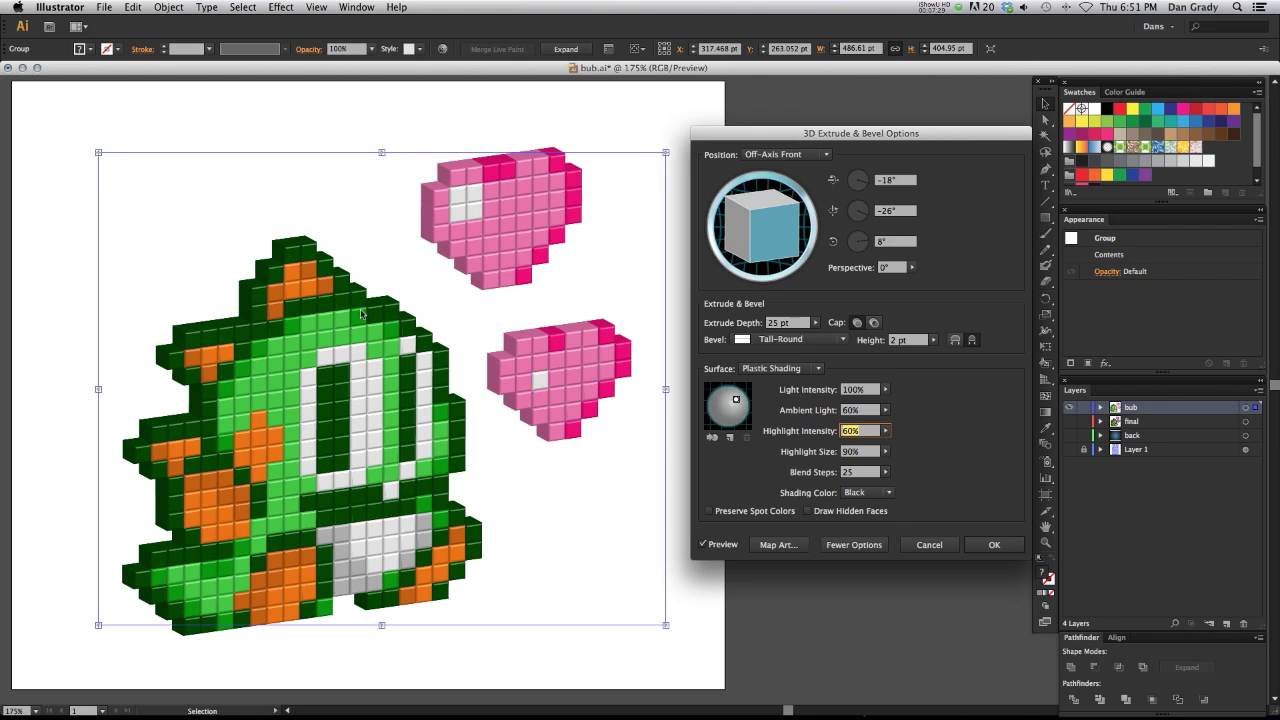
click(995, 545)
Finalize the 3D effect, deselect, pan the view right, and reselect the bub-and-hearts group.
click(991, 546)
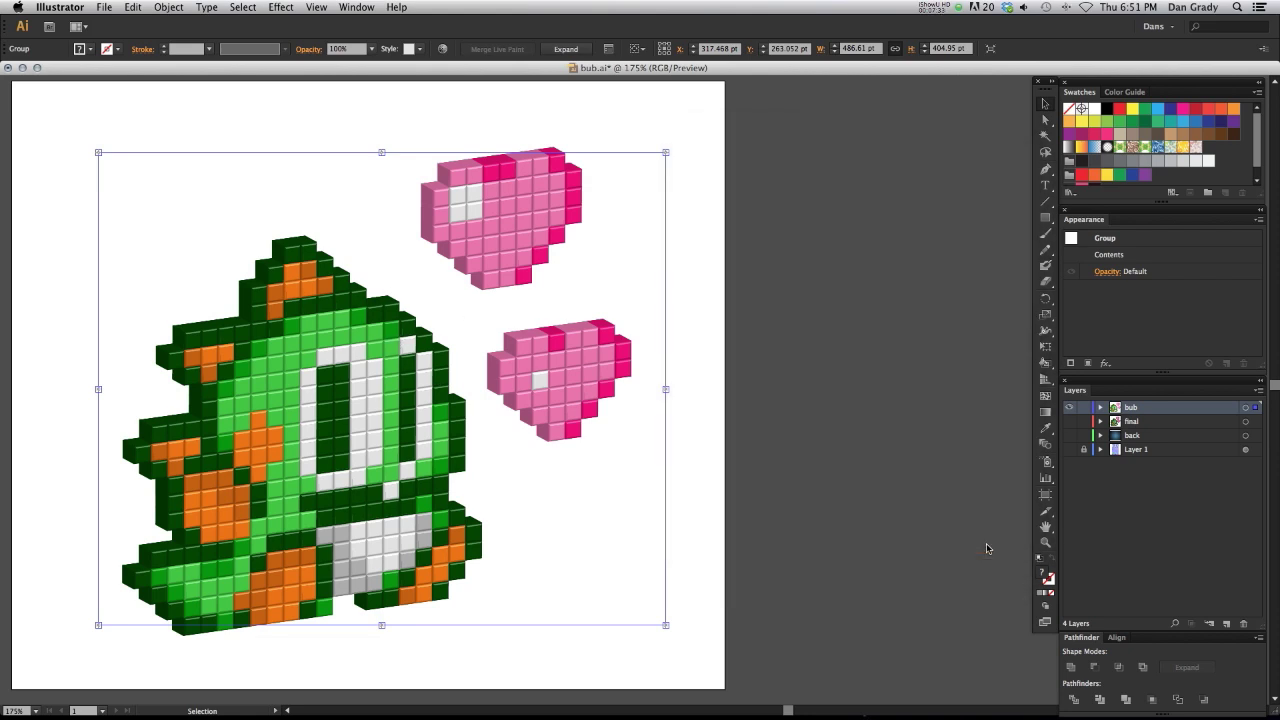
click(756, 276)
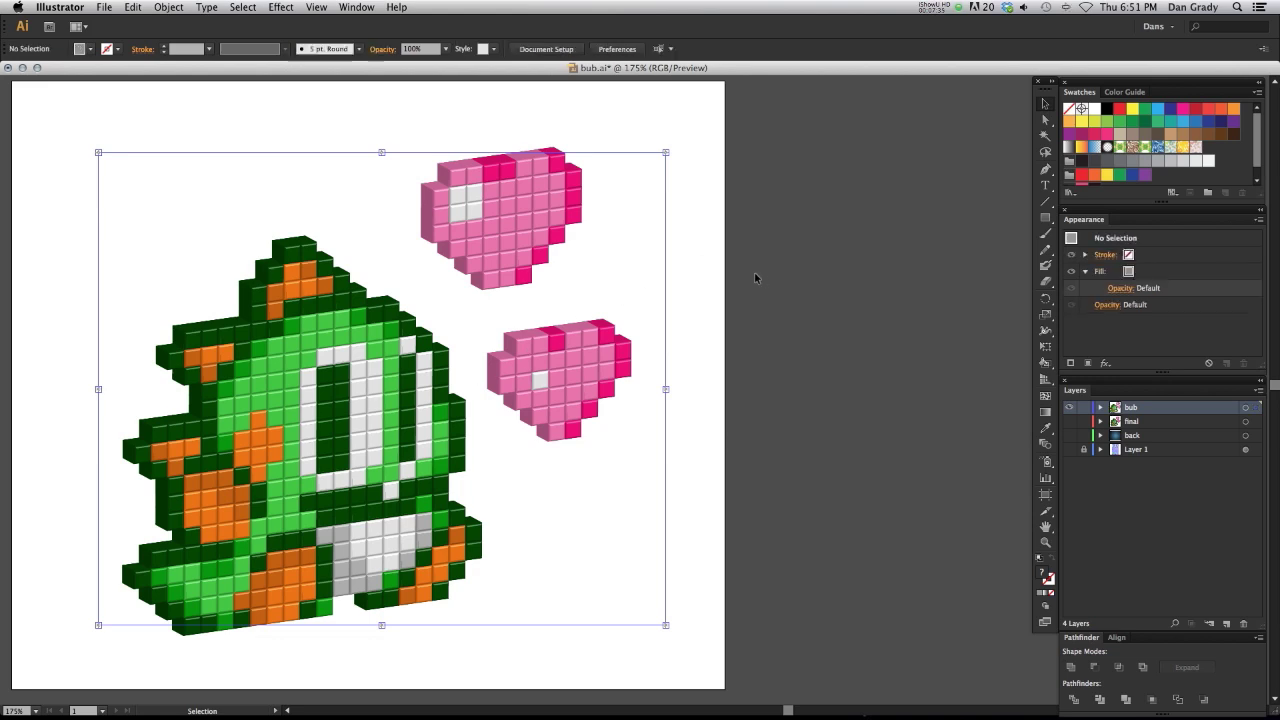
key(space)
drag(583, 324, 680, 327)
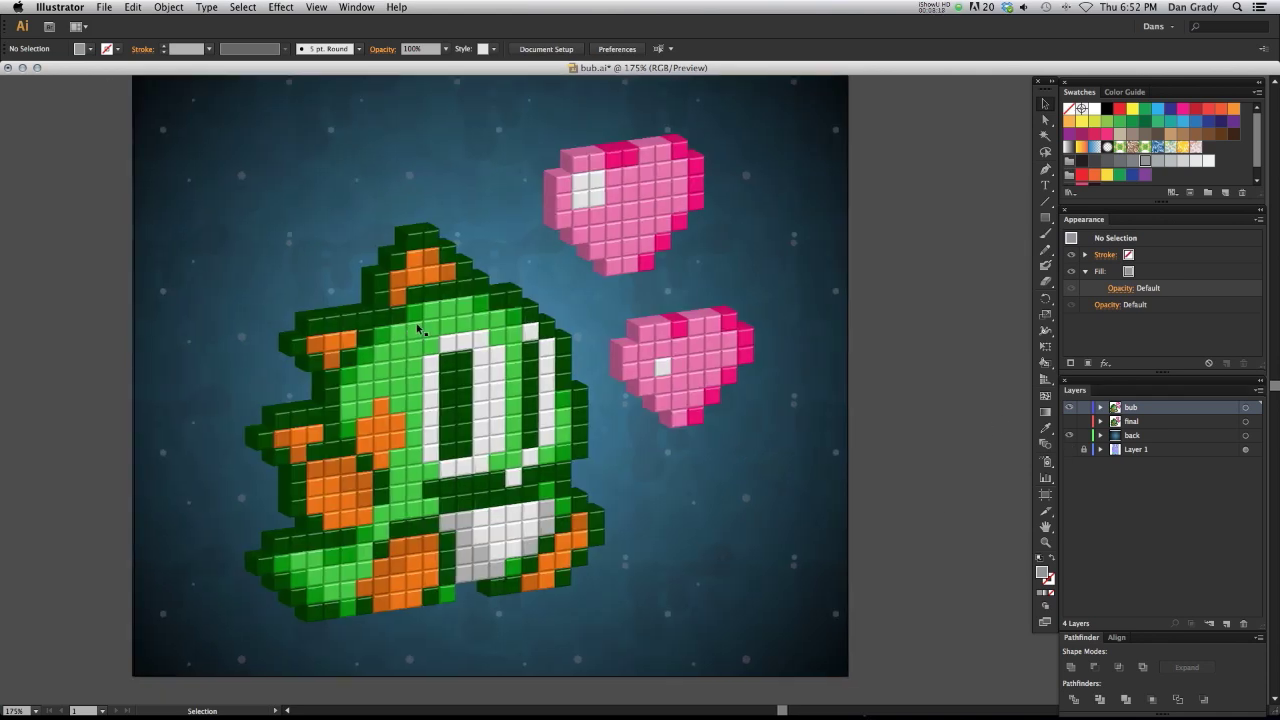
click(418, 329)
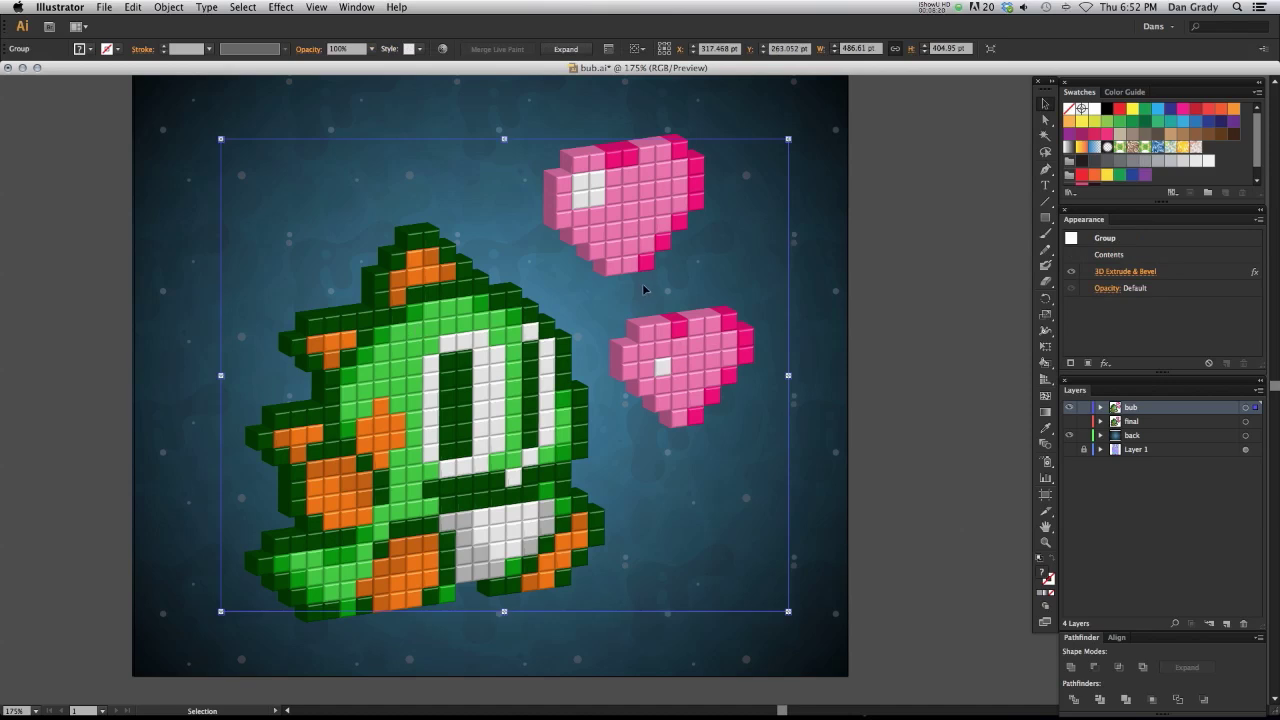
Add a Drop Shadow: Multiply 30%, X -7 pt, Y 7 pt, Blur 16 pt.
click(281, 7)
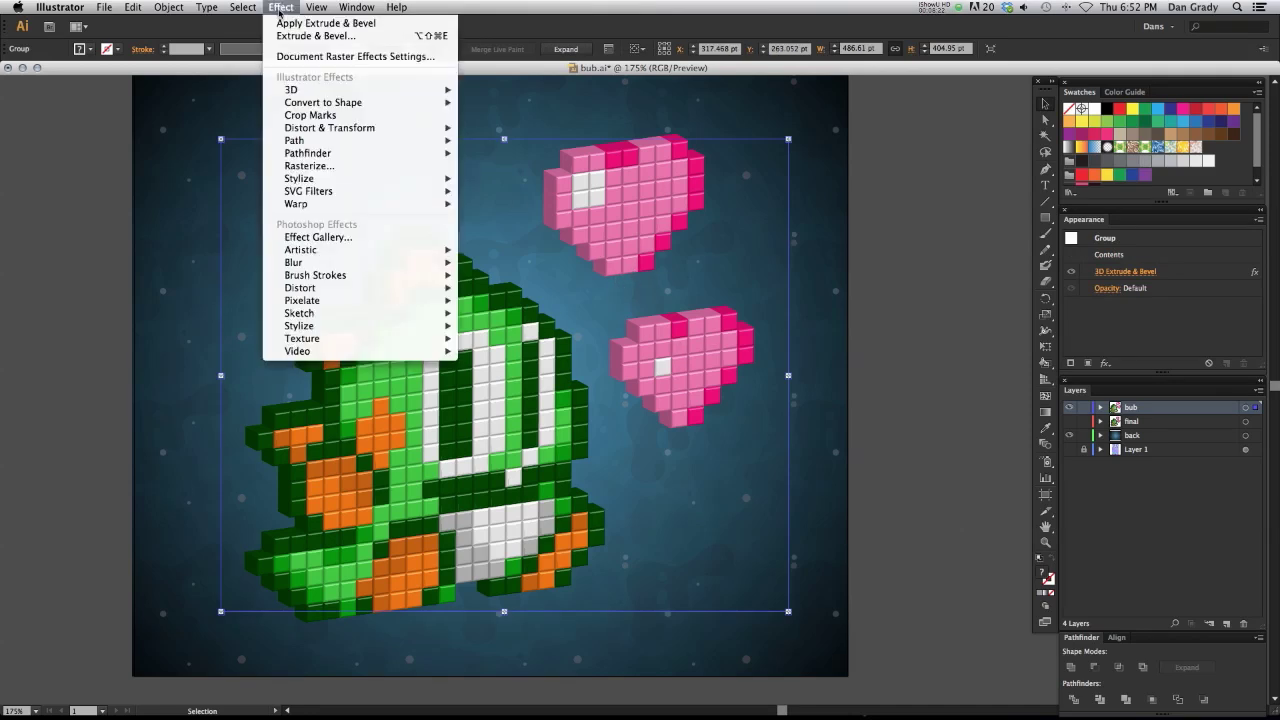
mouse_move(413, 177)
click(505, 178)
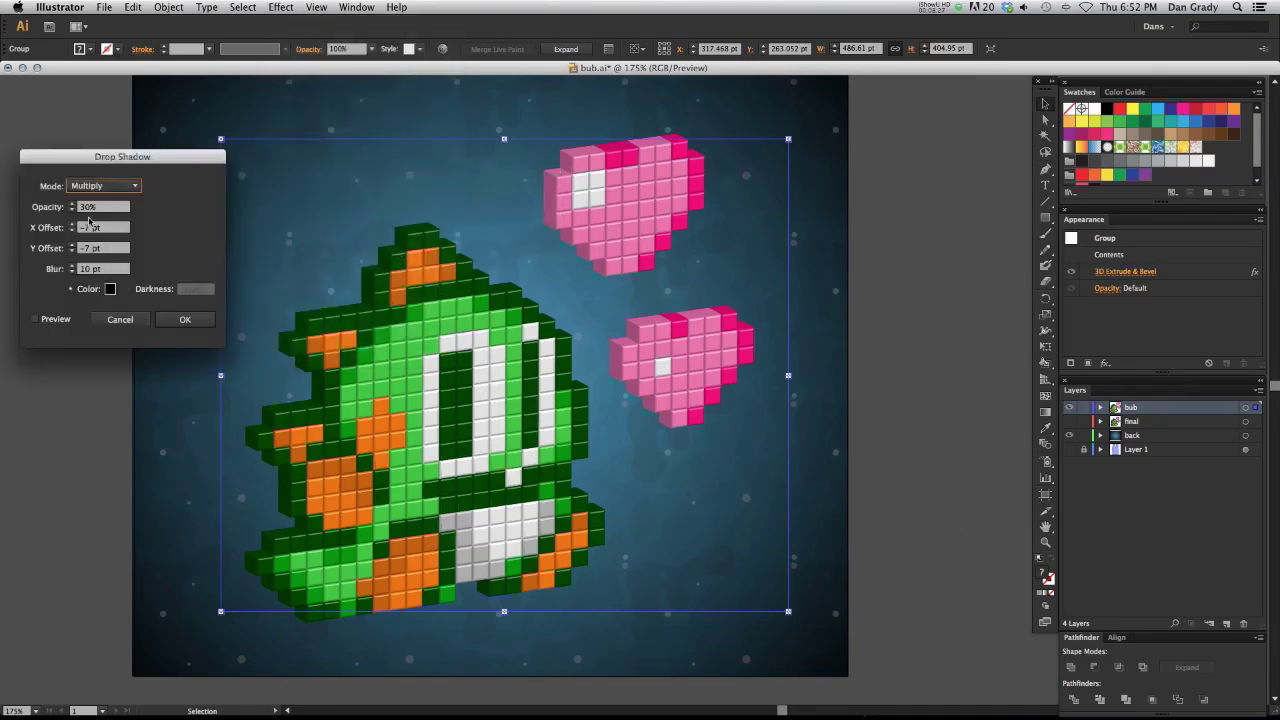
click(185, 320)
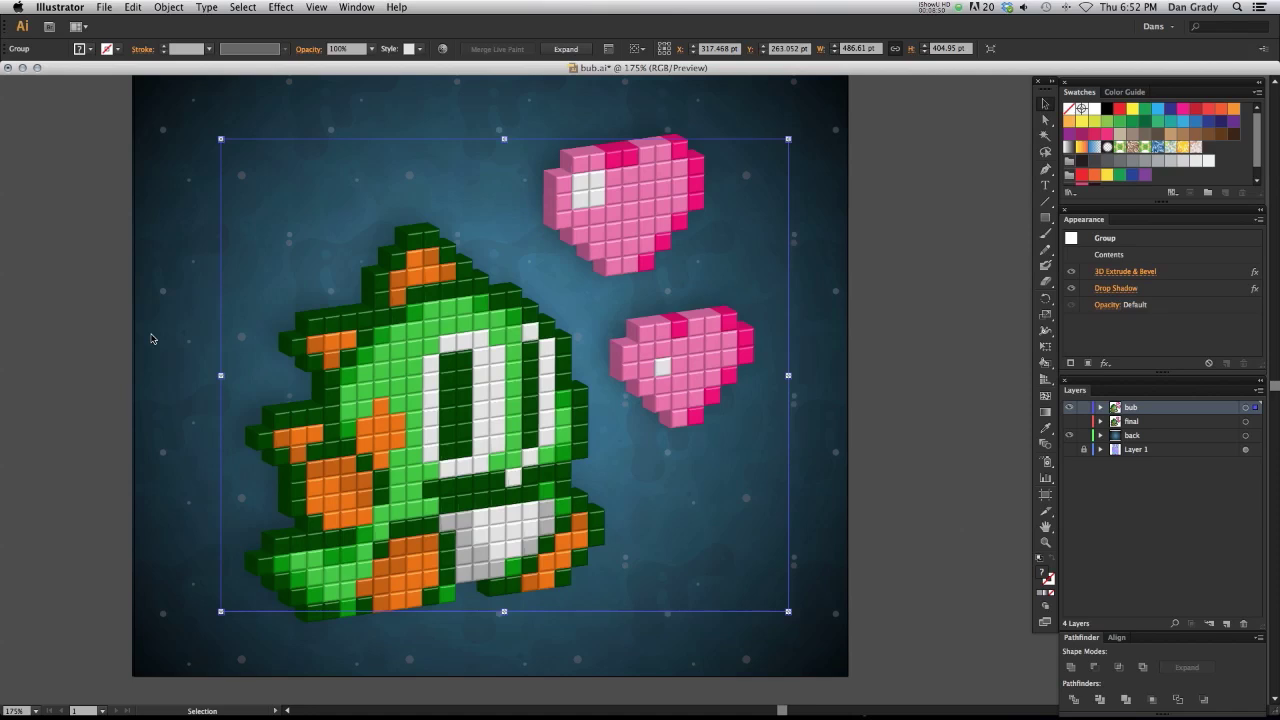
click(90, 321)
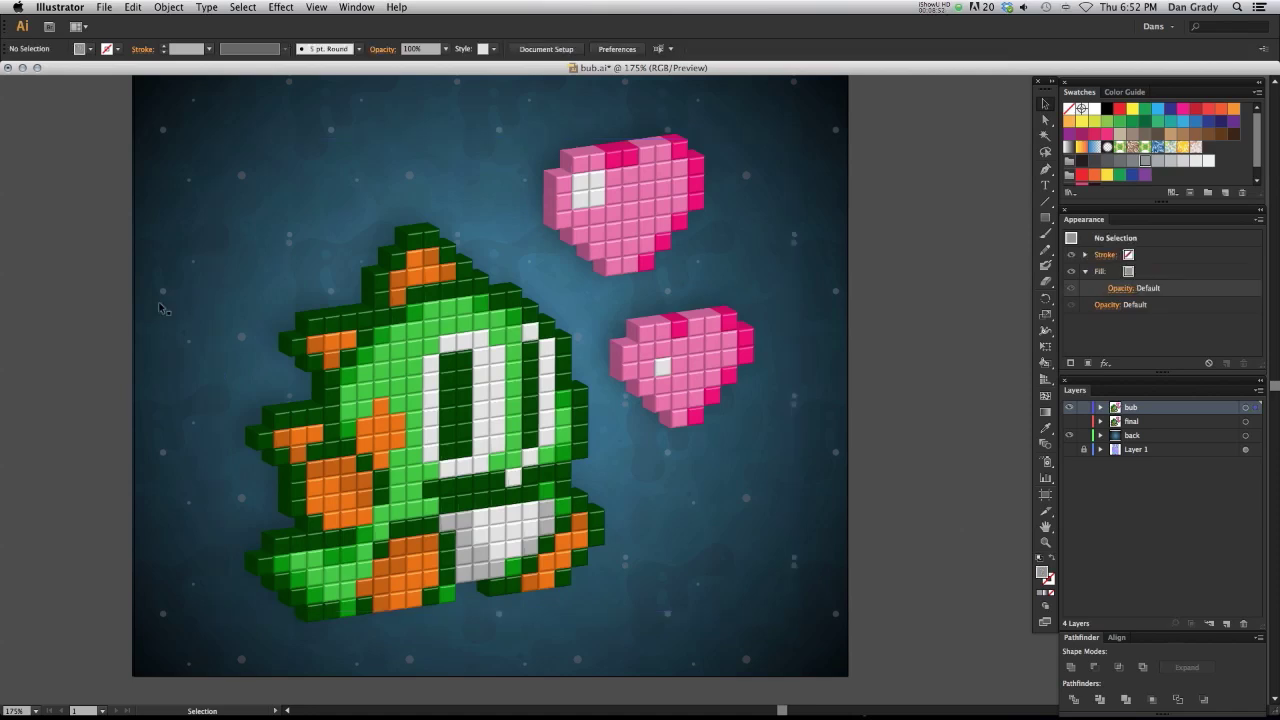
key(h)
drag(348, 275, 311, 285)
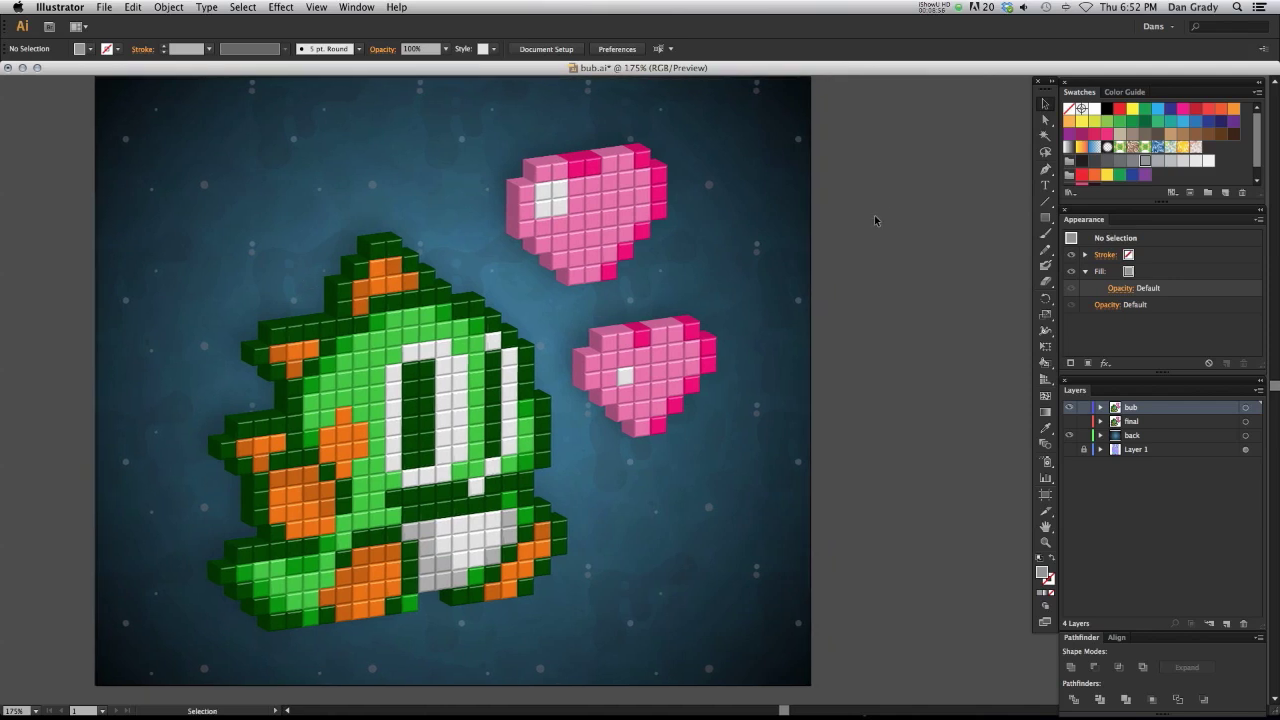
scroll(626, 434, up, 1)
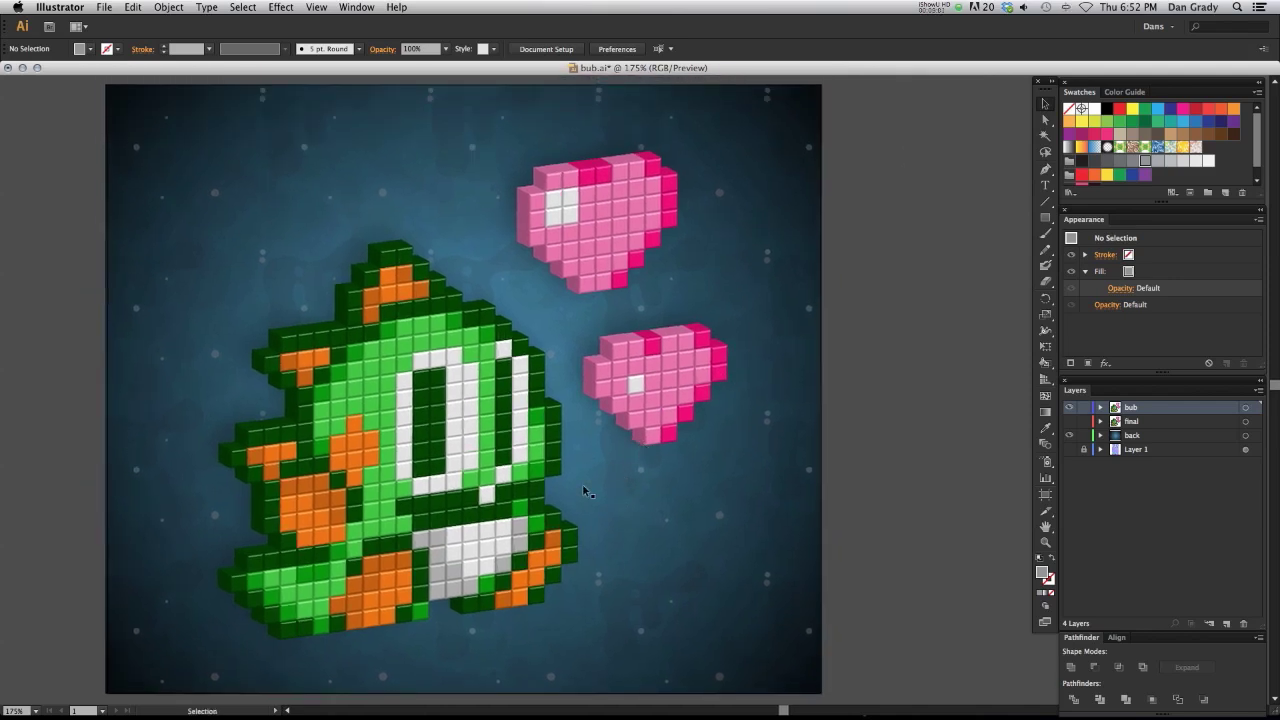
scroll(406, 460, down, 2)
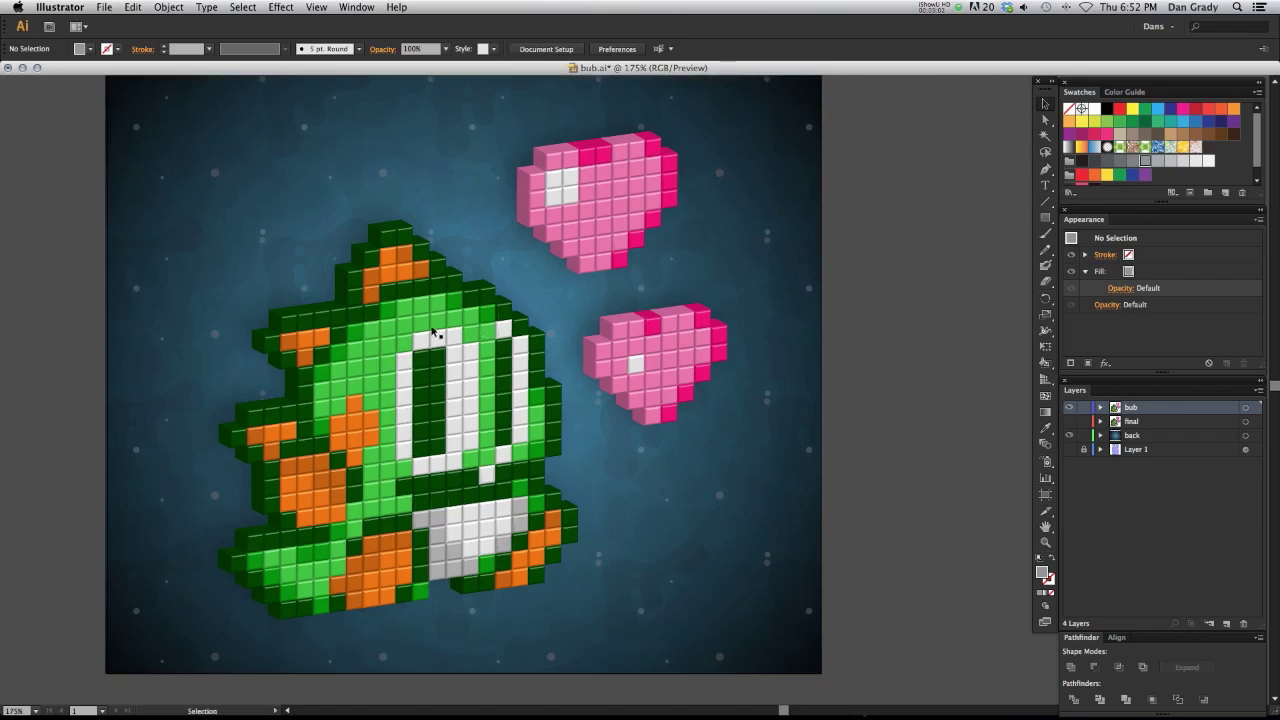